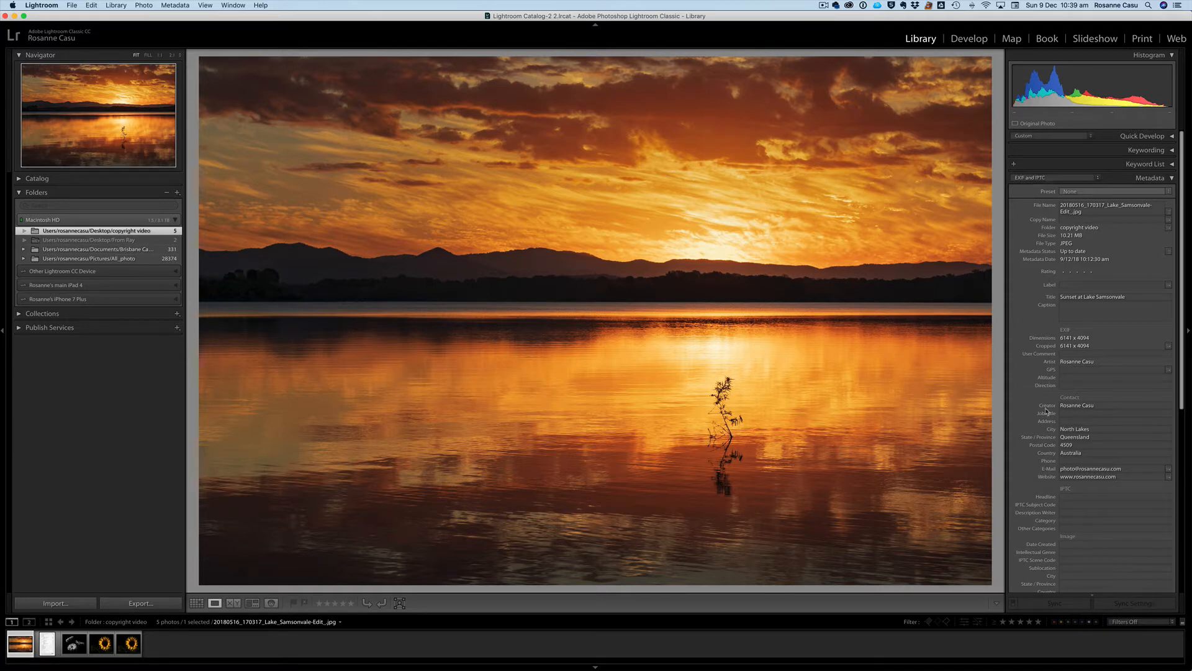
# Scroll the Metadata panel down to the copyright status, notice, usage terms and info URL fields
pyautogui.scroll(-10, 1046, 205)
pyautogui.scroll(-3, 1046, 410)
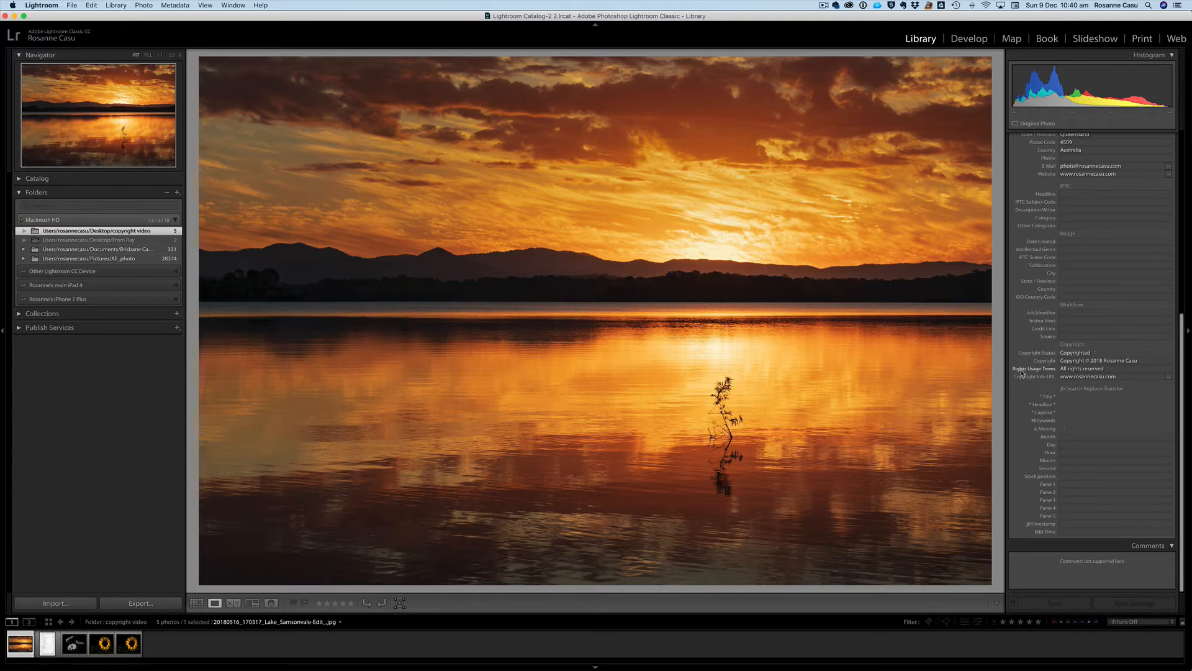
# Bring up Firefox with the photographer's fine art floral photography home page
pyautogui.moveTo(1022, 373)
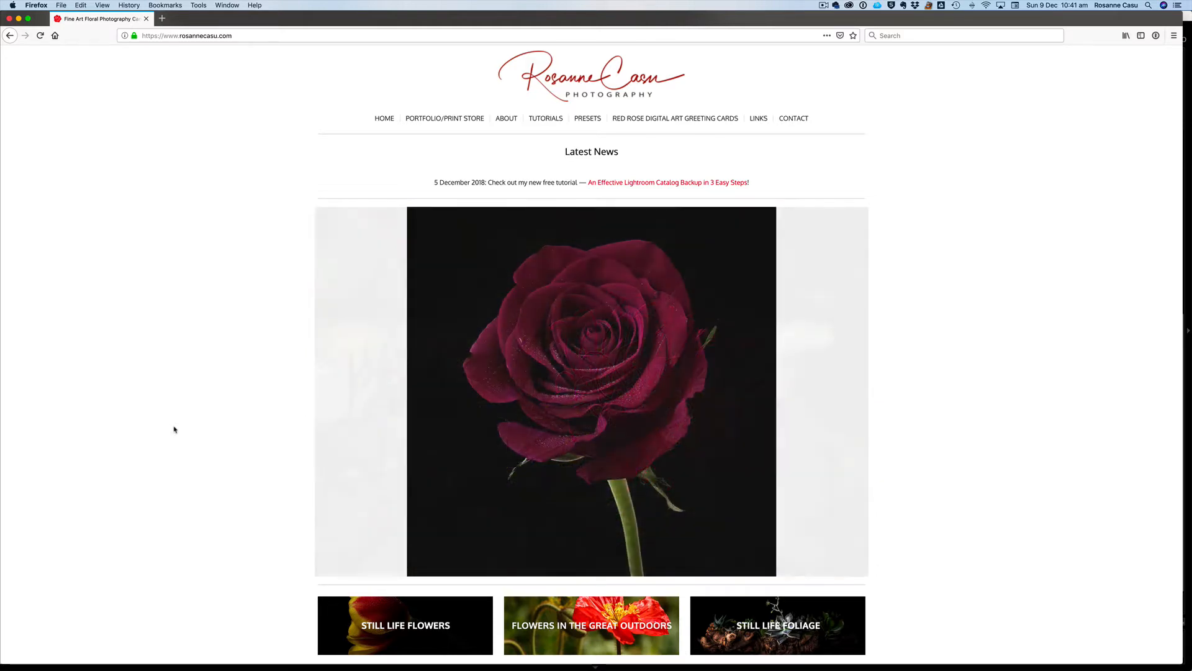
pyautogui.scroll(-1, 631, 352)
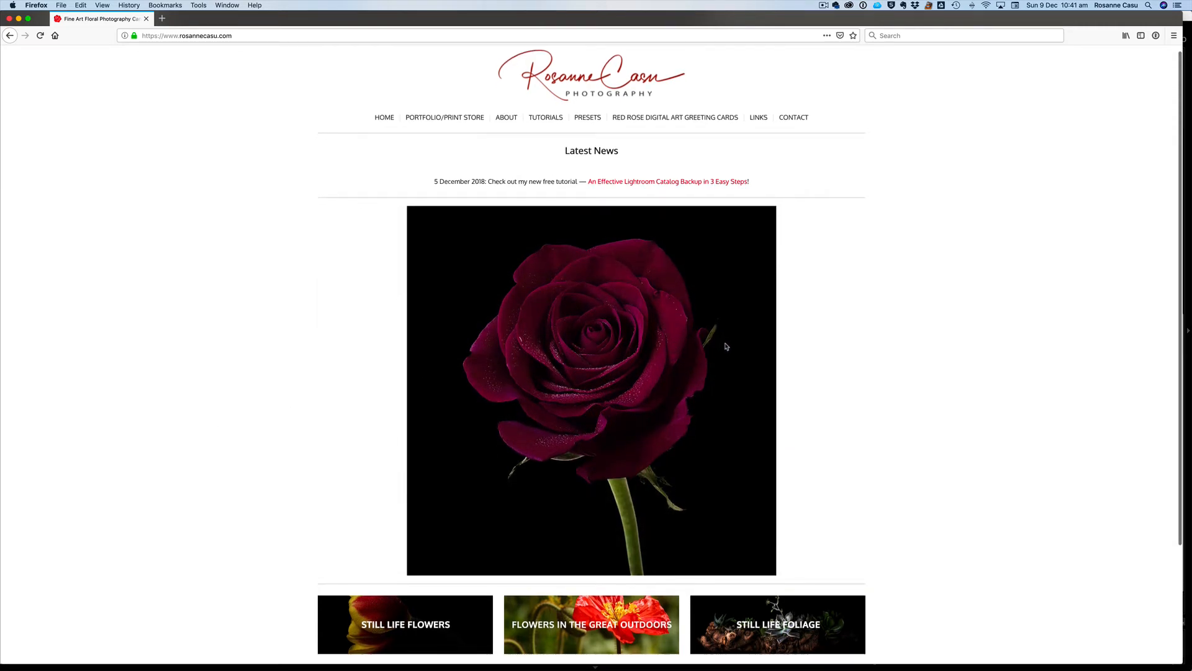
pyautogui.moveTo(727, 345)
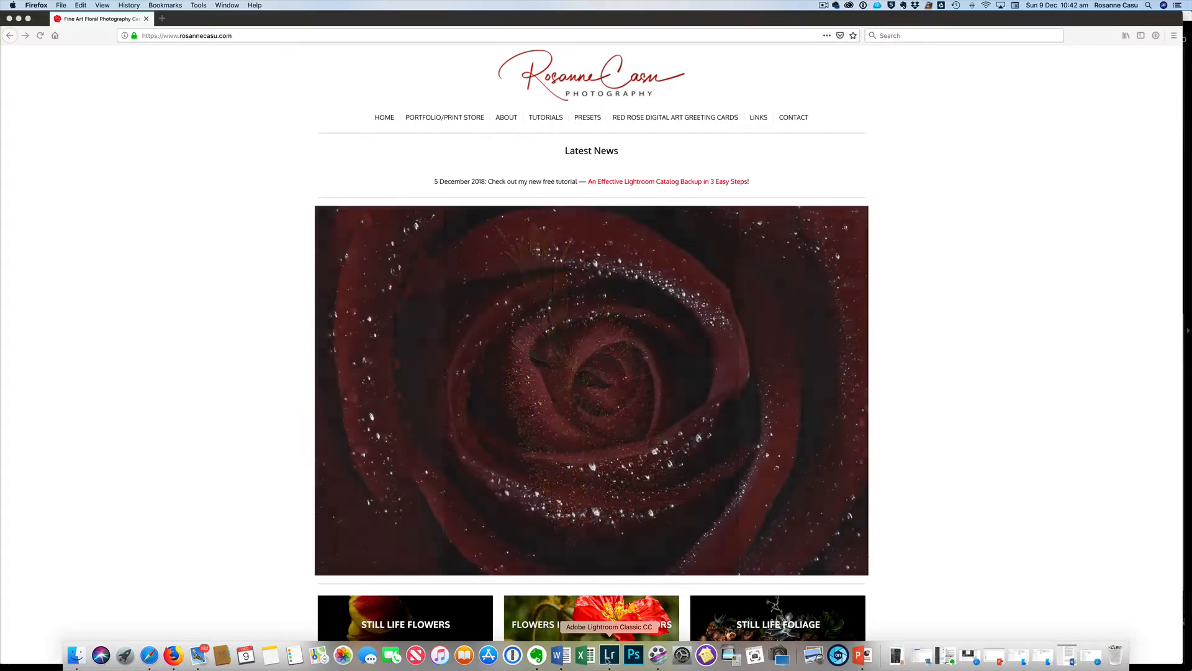
# Back in Lightroom's Library, scroll the Metadata panel to the top and pick the Default preset
pyautogui.click(608, 662)
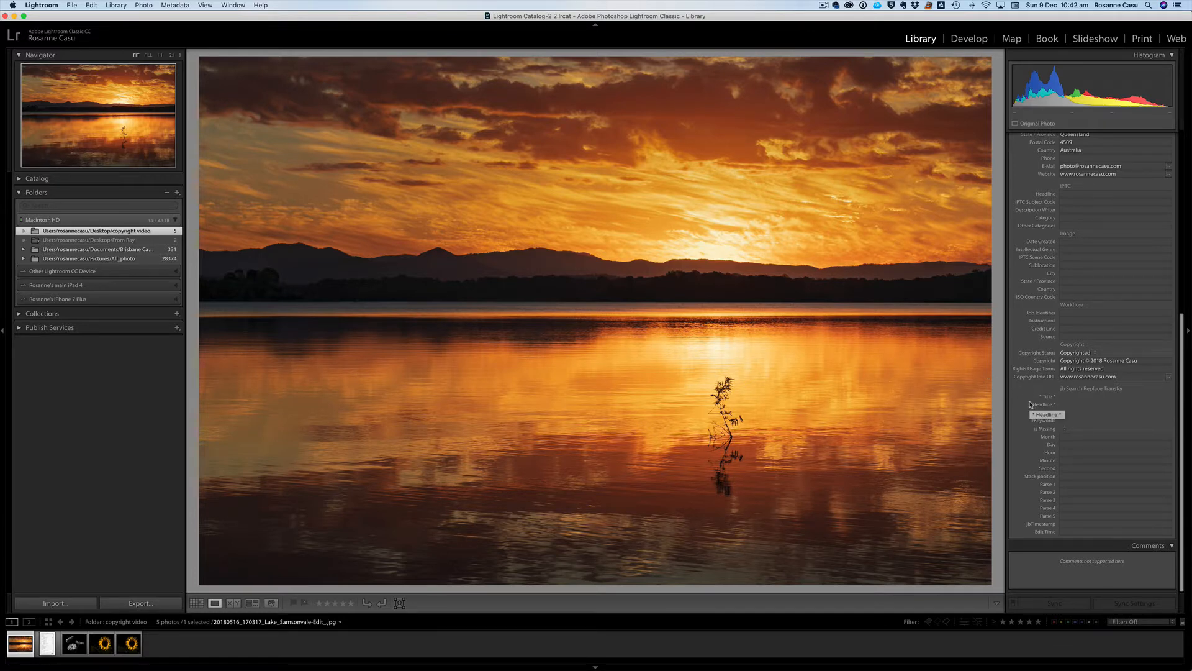
pyautogui.scroll(10, 1030, 404)
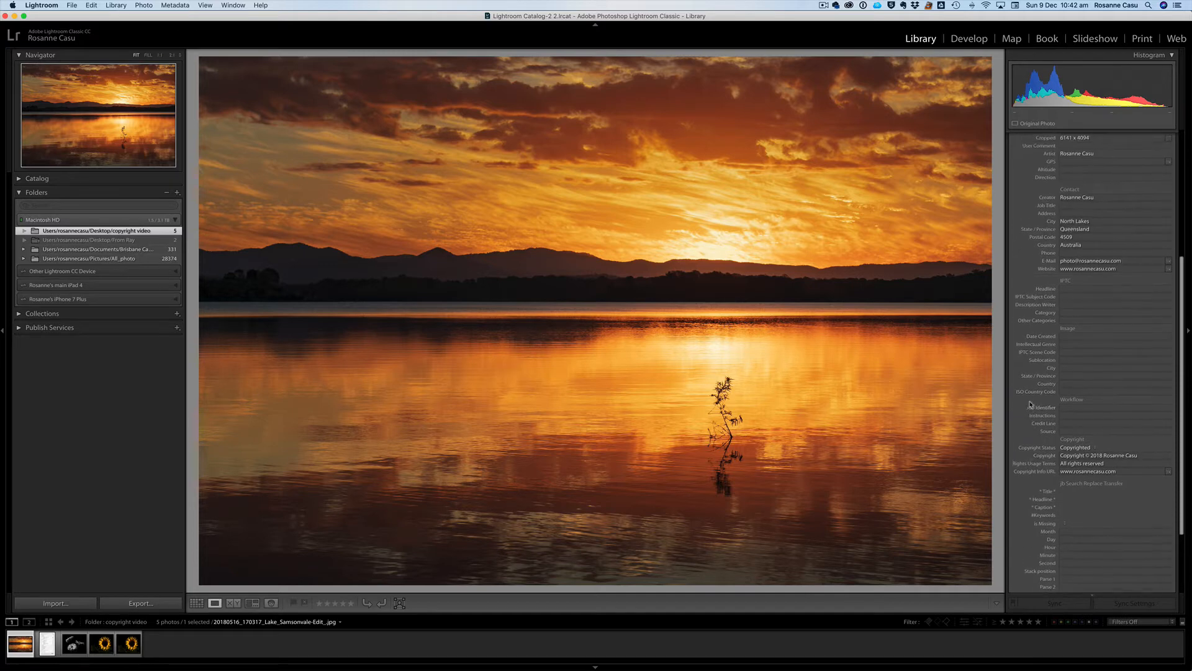
pyautogui.scroll(2, 1030, 403)
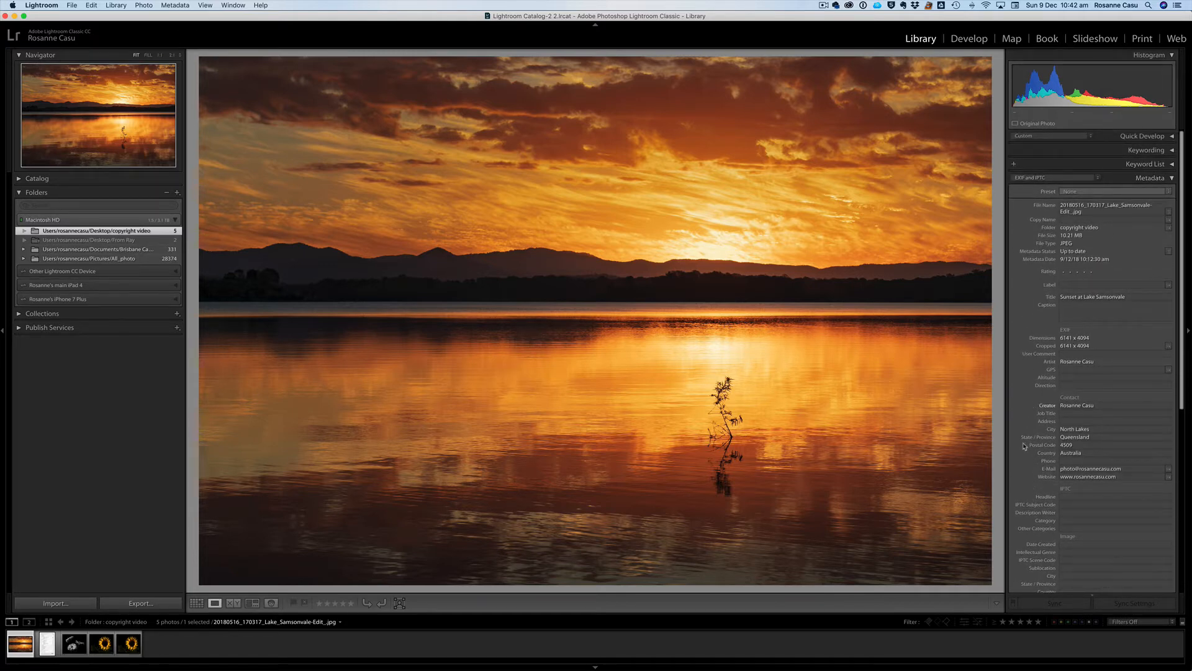
pyautogui.click(1097, 178)
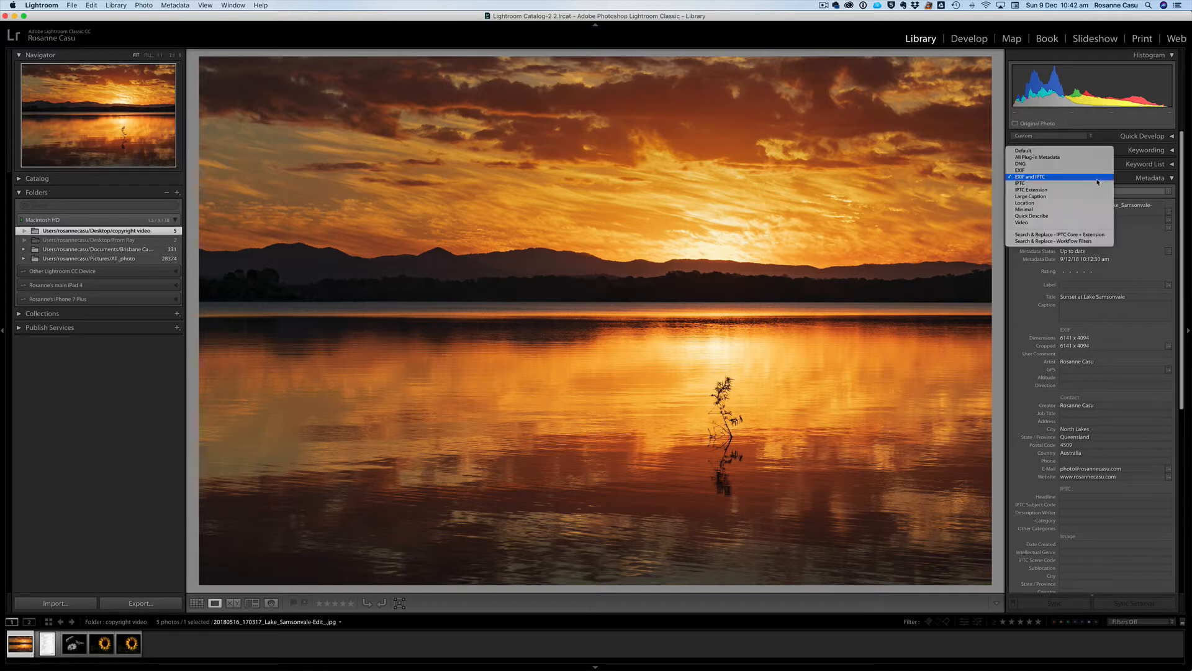
pyautogui.click(1030, 151)
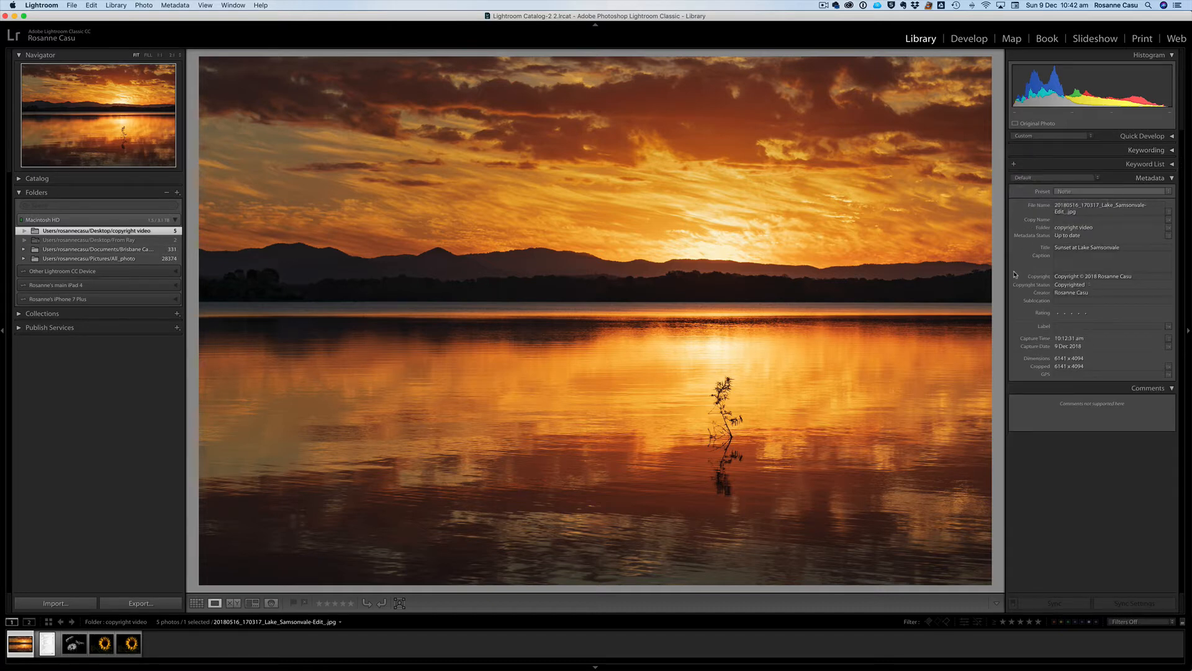
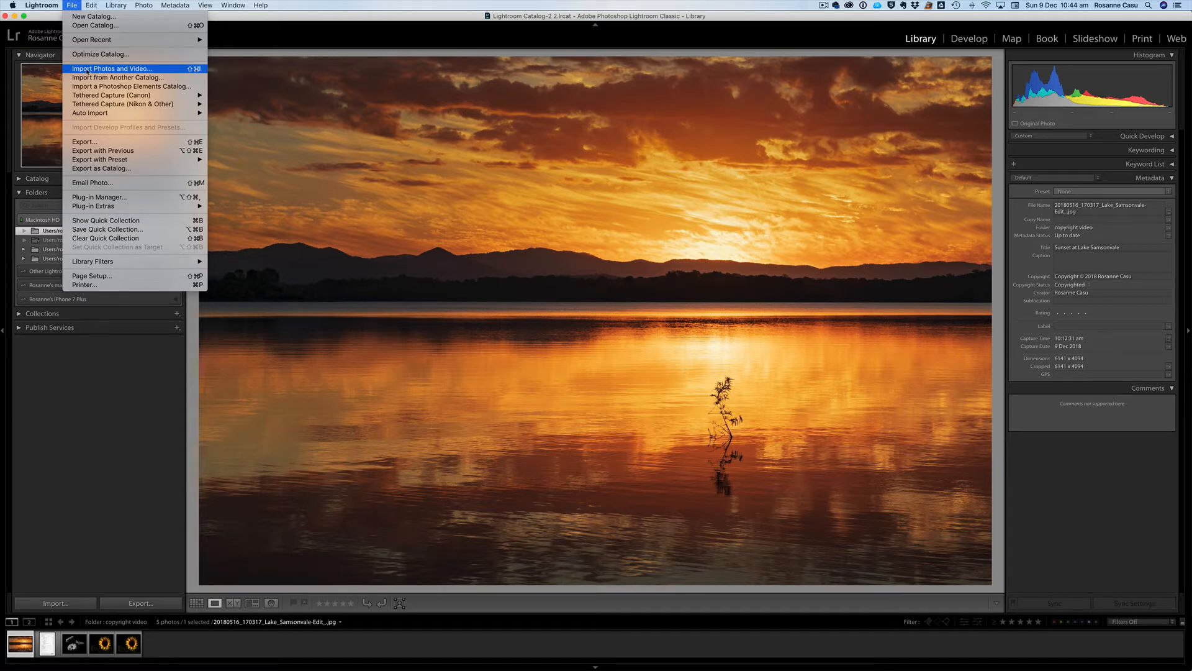
# Open the Import window from the File menu's Import Photos and Video command
pyautogui.click(164, 72)
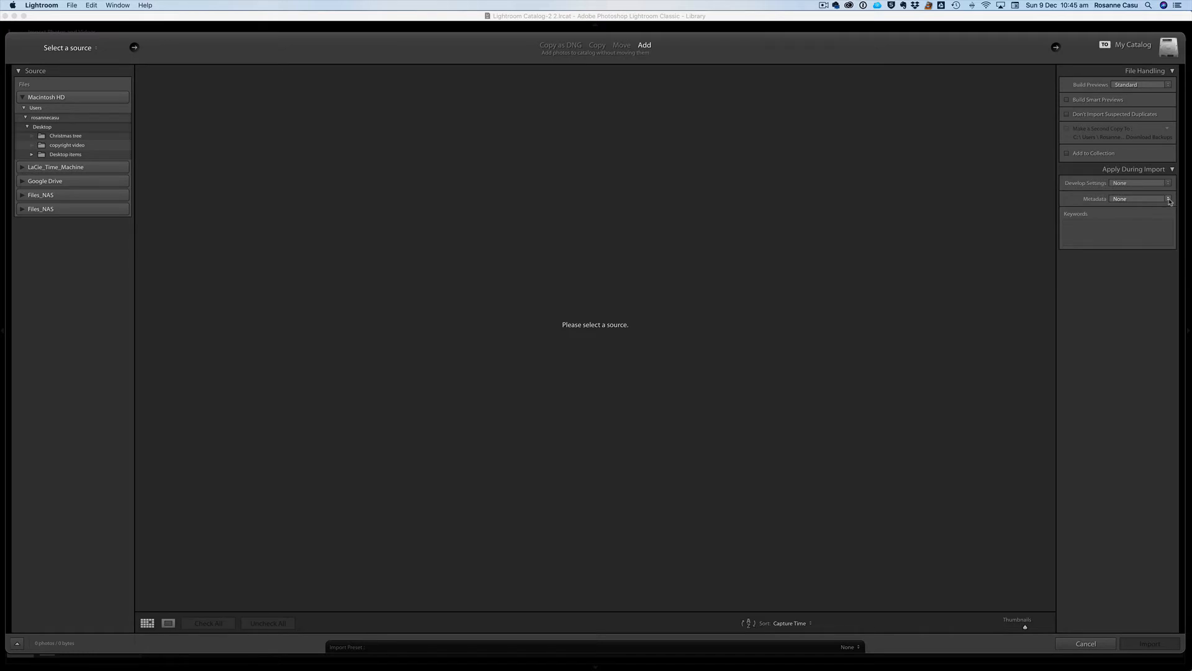
# Show the Metadata preset list under Apply During Import
pyautogui.click(1168, 199)
pyautogui.click(1170, 200)
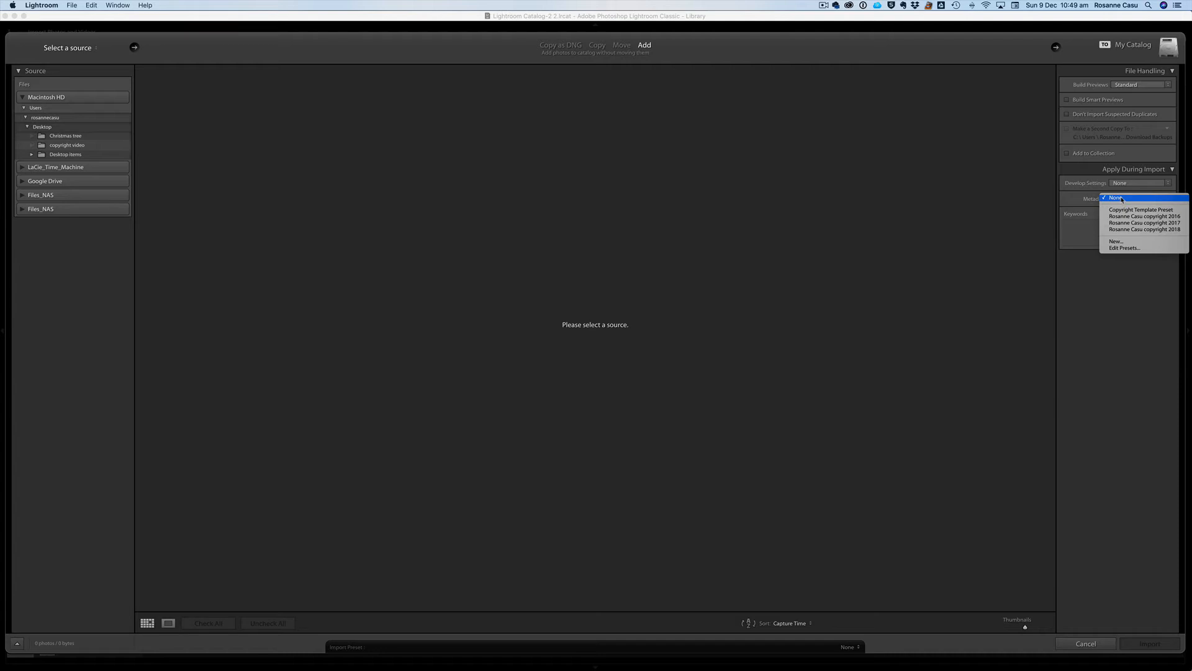
# Start a new metadata preset and enter a © 2019 copyright notice with the photographer's name
pyautogui.click(1118, 242)
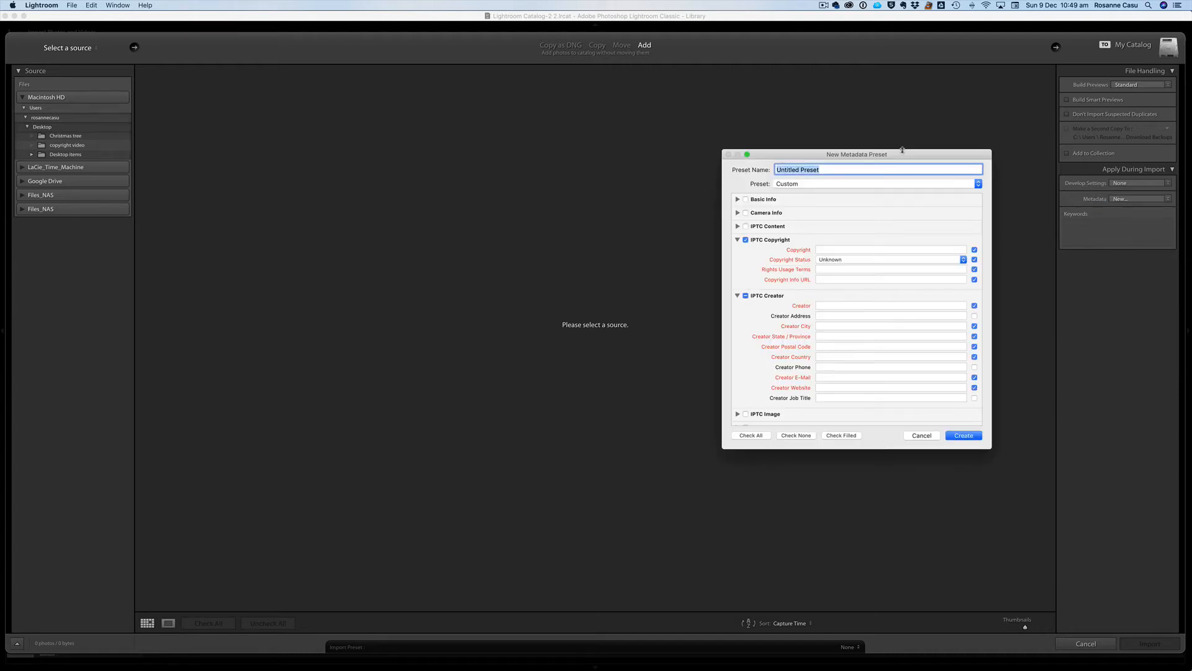
pyautogui.moveTo(905, 157); pyautogui.dragTo(633, 147)
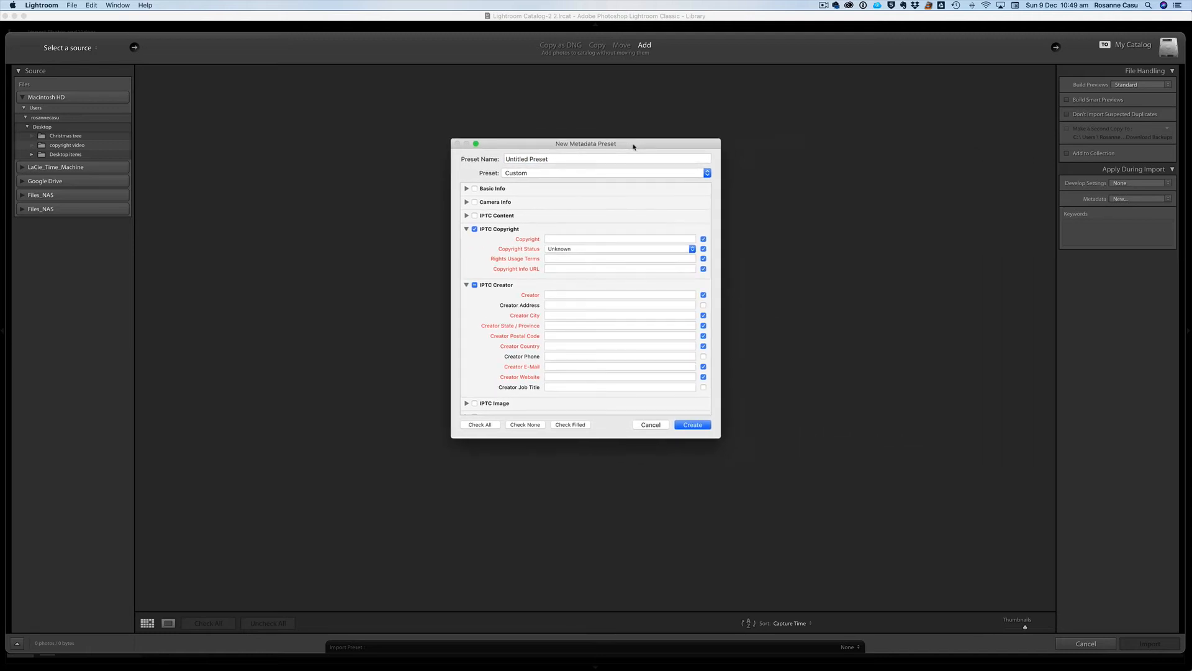
pyautogui.click(557, 237)
pyautogui.write('©')
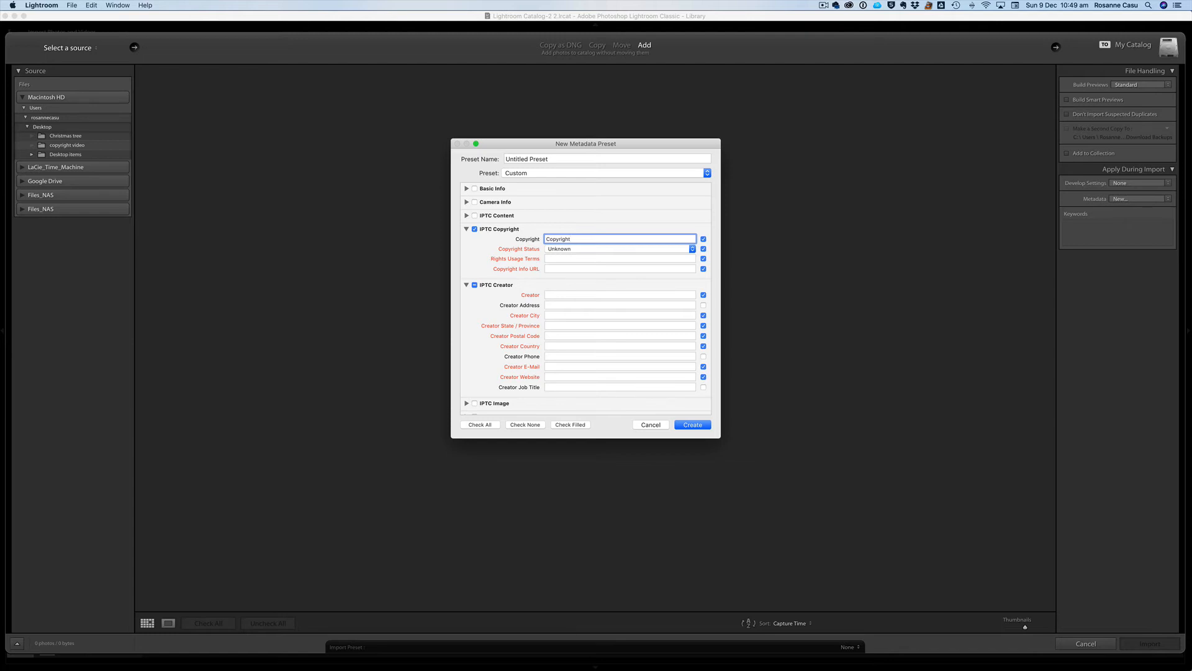
pyautogui.write('© 20')
pyautogui.write('19 Rosanne Casu')
# Set Copyright Status to Copyrighted and Rights Usage Terms to 'All rights reserved'
pyautogui.click(579, 250)
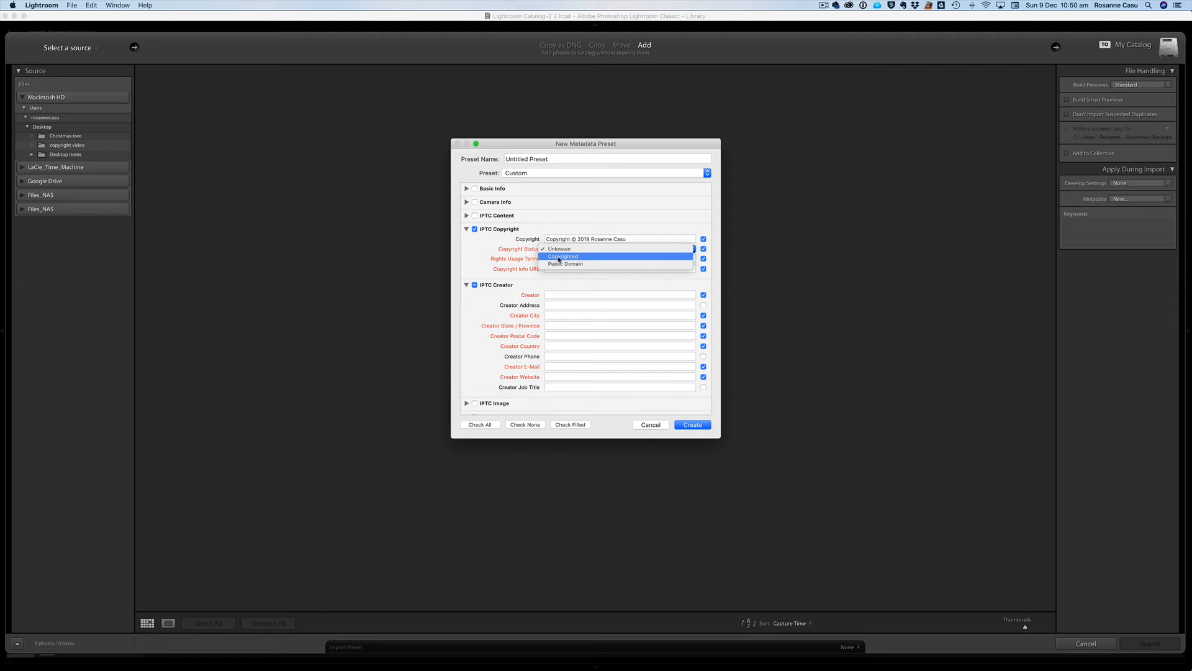
pyautogui.click(576, 258)
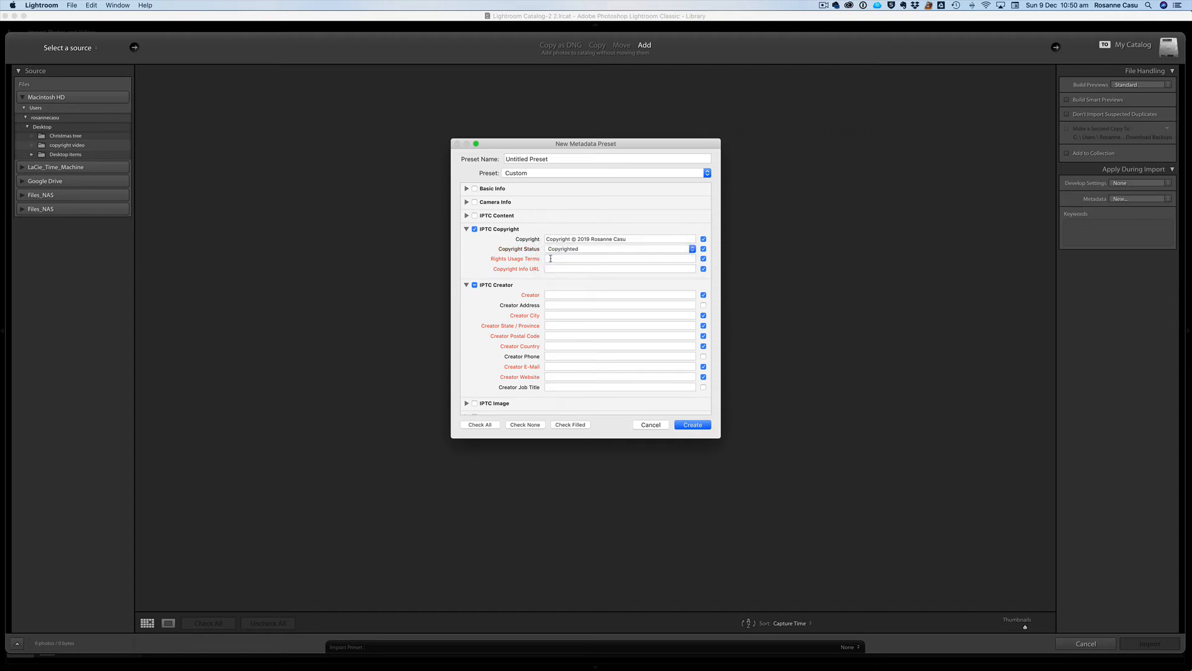
pyautogui.click(550, 258)
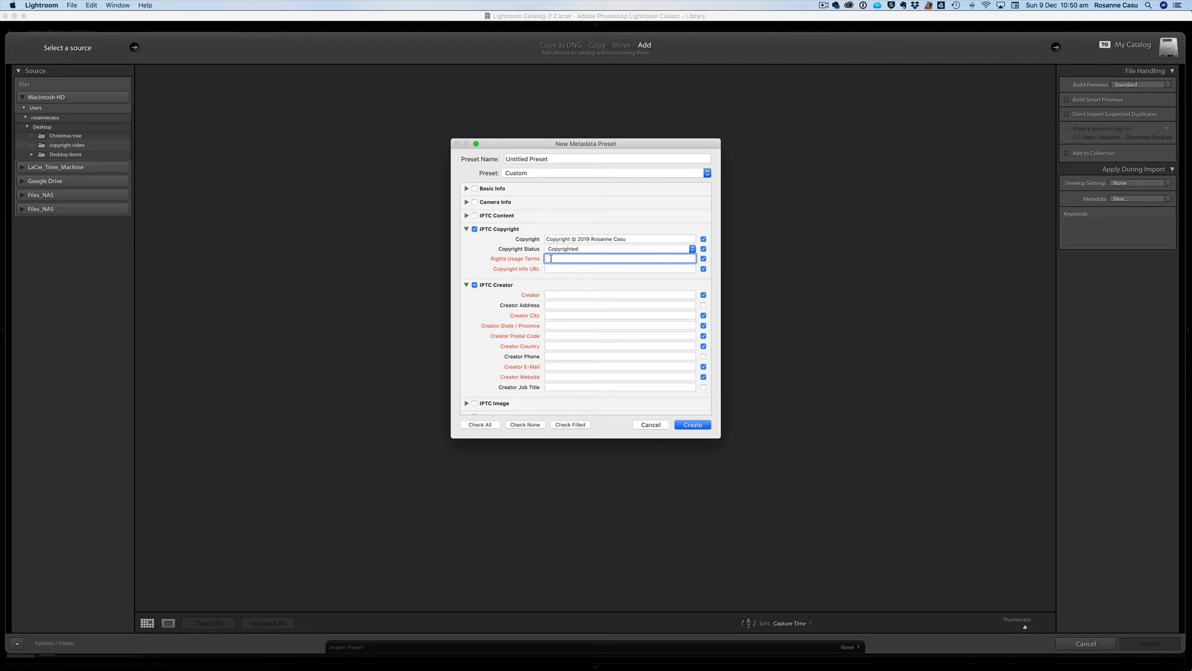
pyautogui.write('All rights reserved')
pyautogui.click(548, 269)
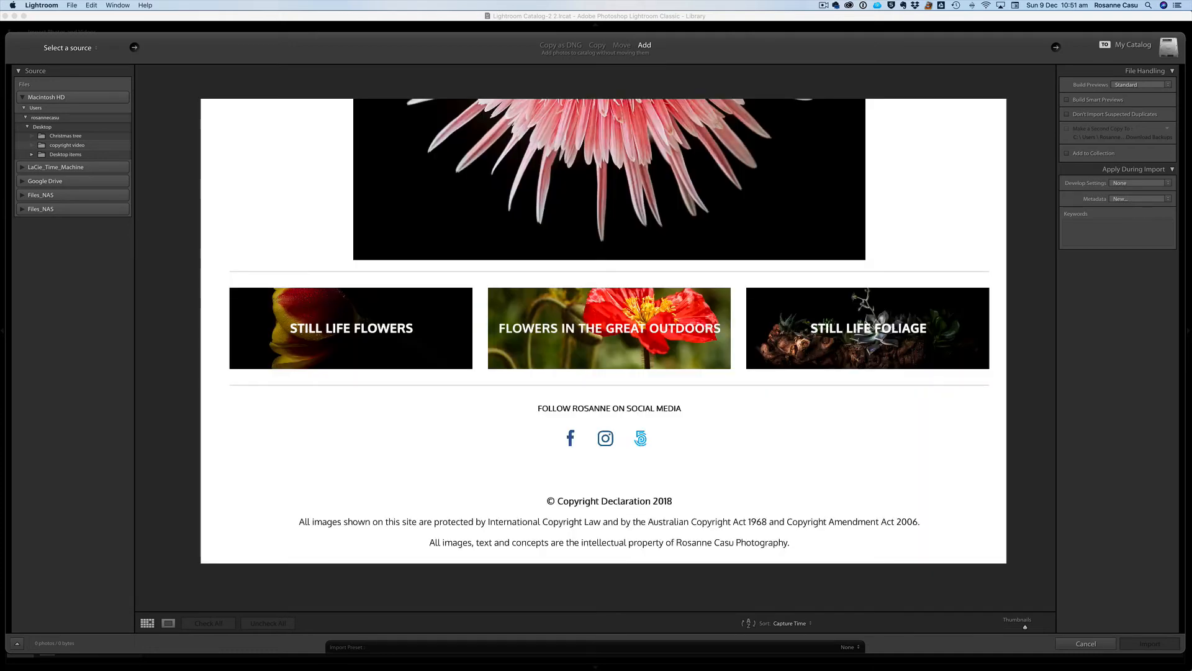
pyautogui.press('BackSpace')
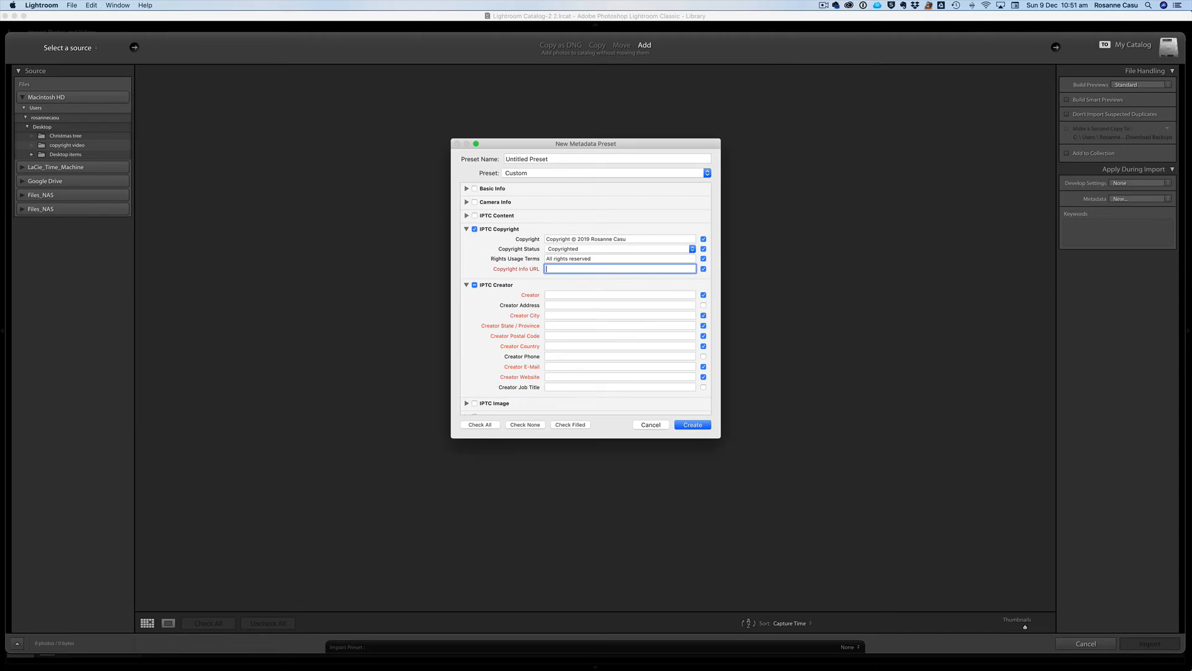
# Enter the photographer's website address as the Copyright Info URL
pyautogui.write('www.rosannecasu.com')
pyautogui.click(556, 294)
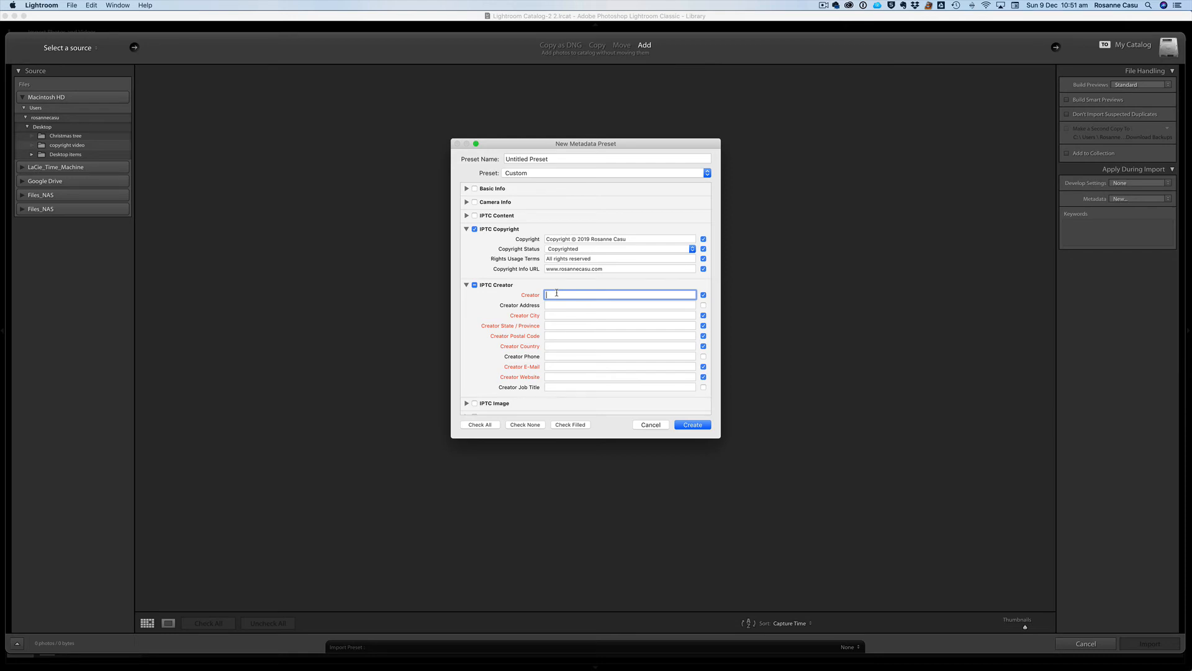
# Fill in the creator's name with city Brisbane, state QLD and country Australia
pyautogui.write('Rosanne Casu')
pyautogui.press('Tab')
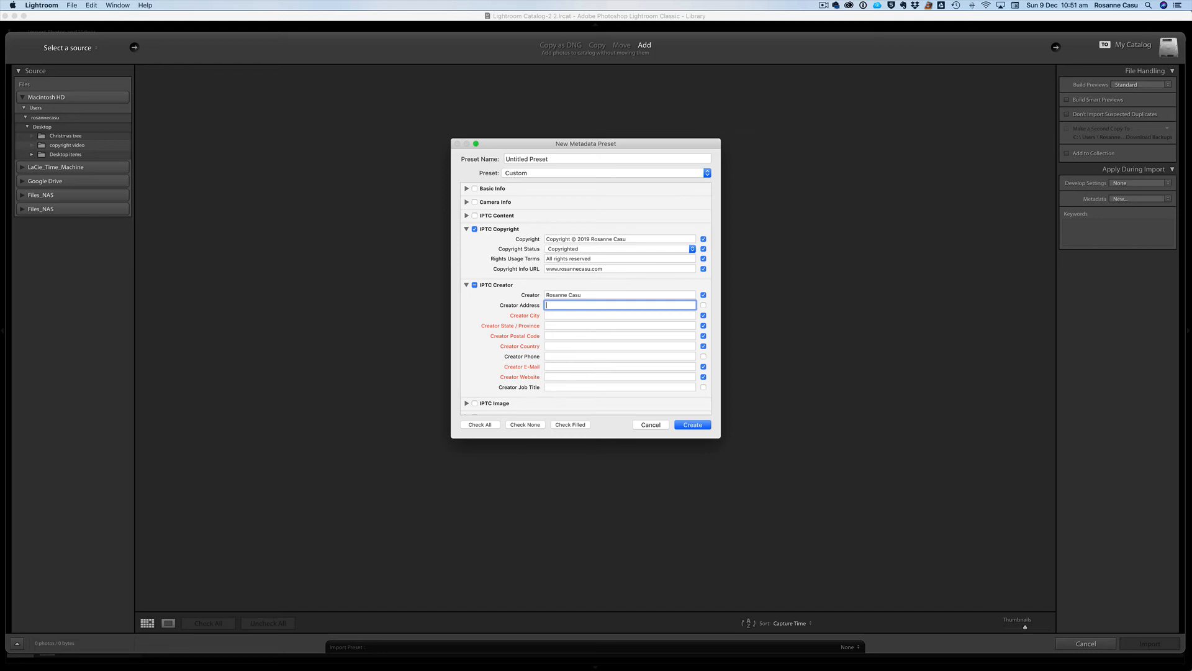
pyautogui.press('Tab')
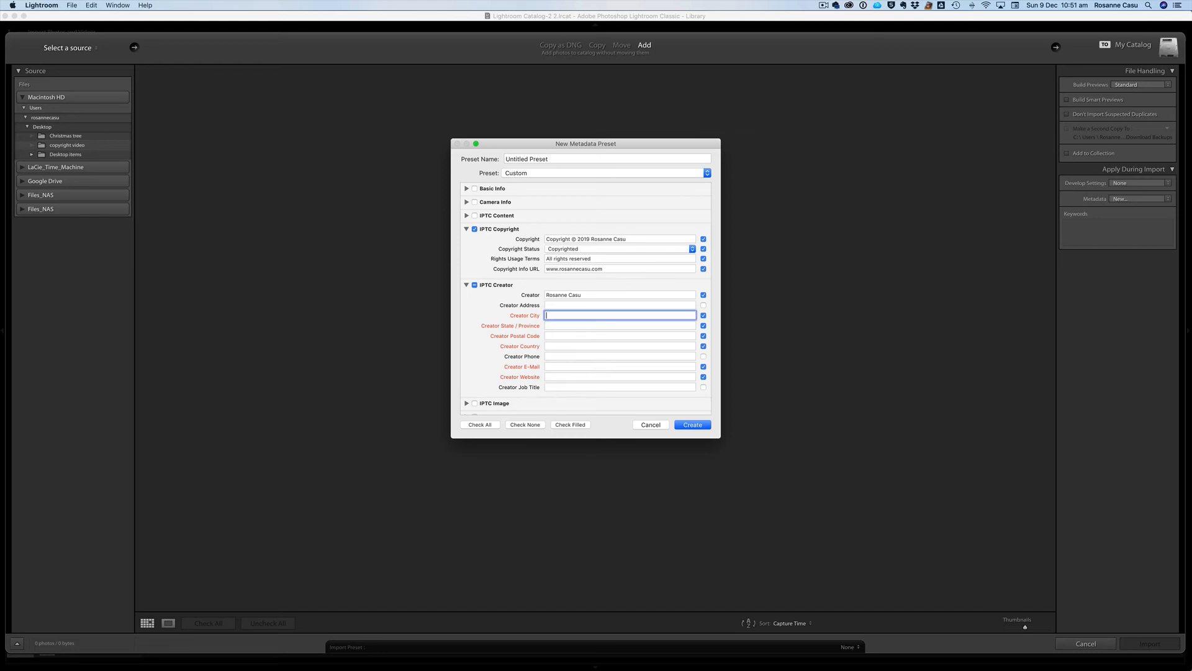
pyautogui.write('Brisbane')
pyautogui.click(620, 325)
pyautogui.write('QLD')
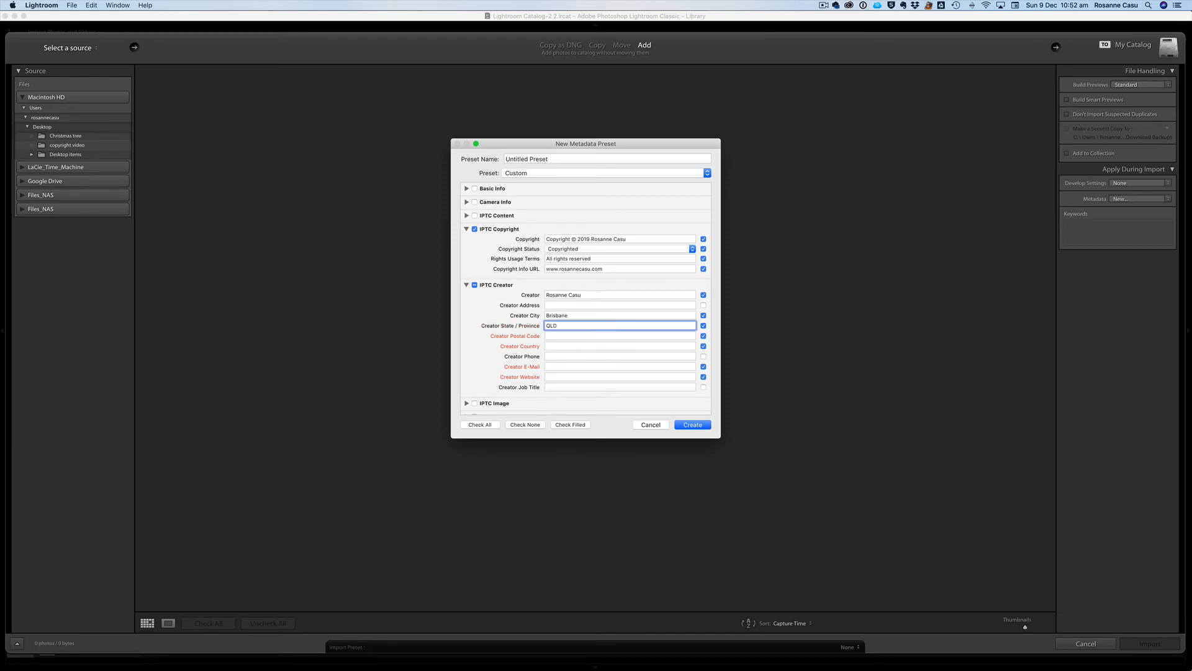
pyautogui.click(620, 336)
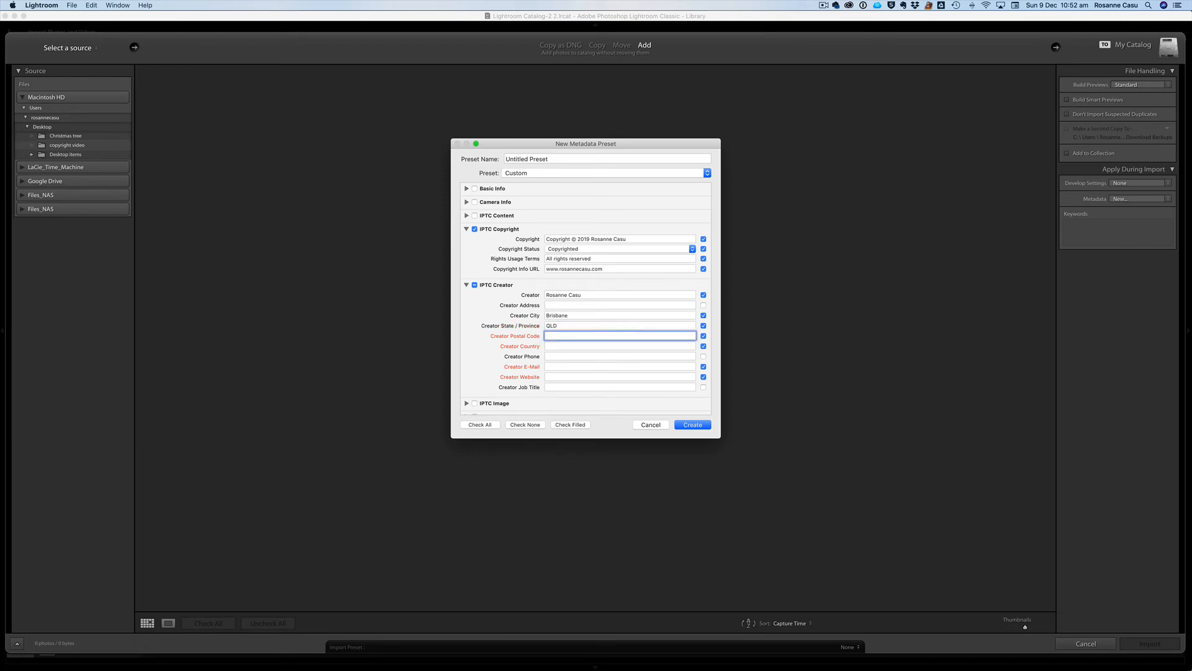
pyautogui.click(619, 346)
pyautogui.write('Australia')
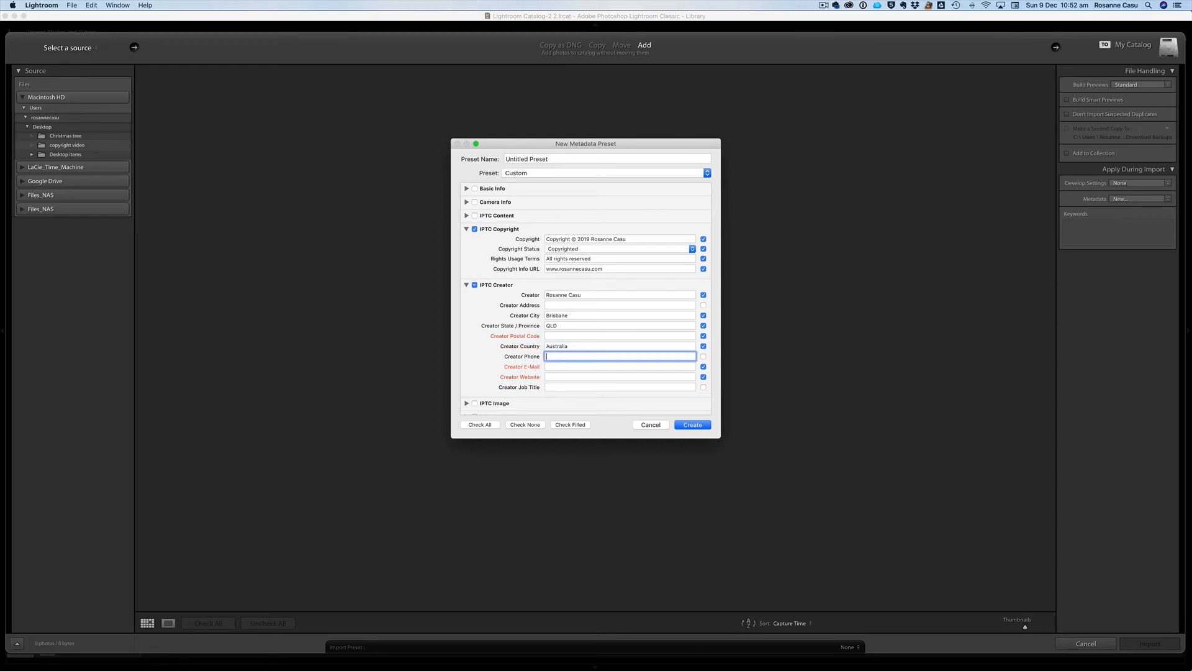
# Add the creator's e-mail and website, then review the existing metadata presets
pyautogui.click(619, 367)
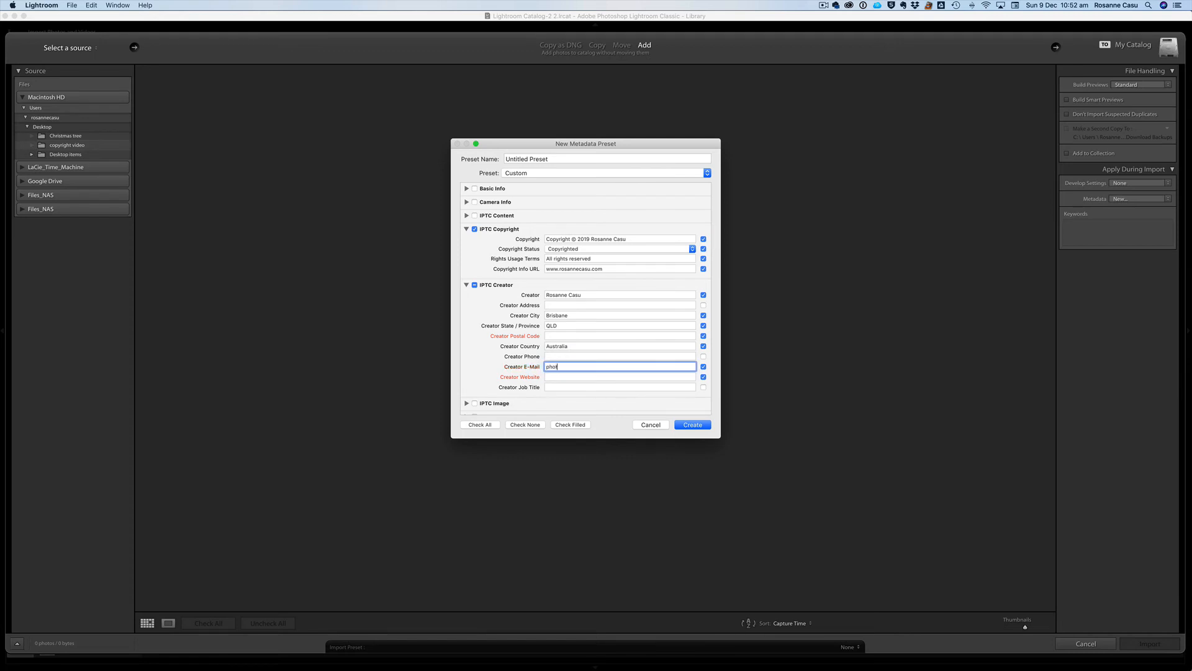
pyautogui.press('Tab')
pyautogui.write('www.ros')
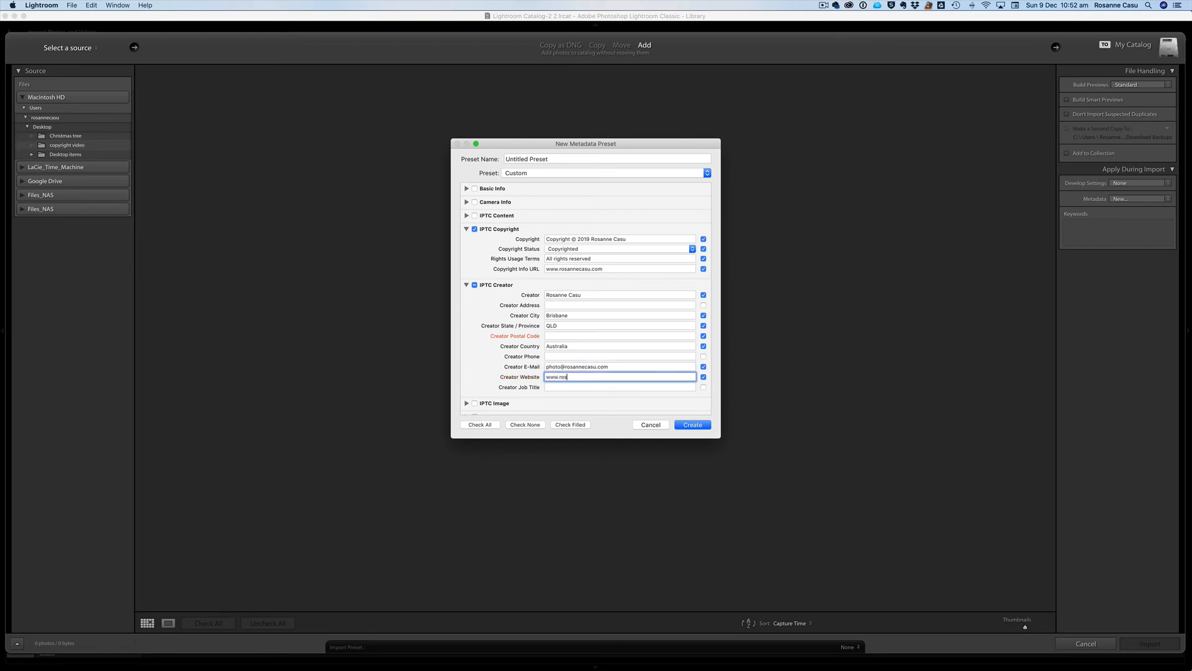
pyautogui.write('annecasu.com')
pyautogui.click(572, 158)
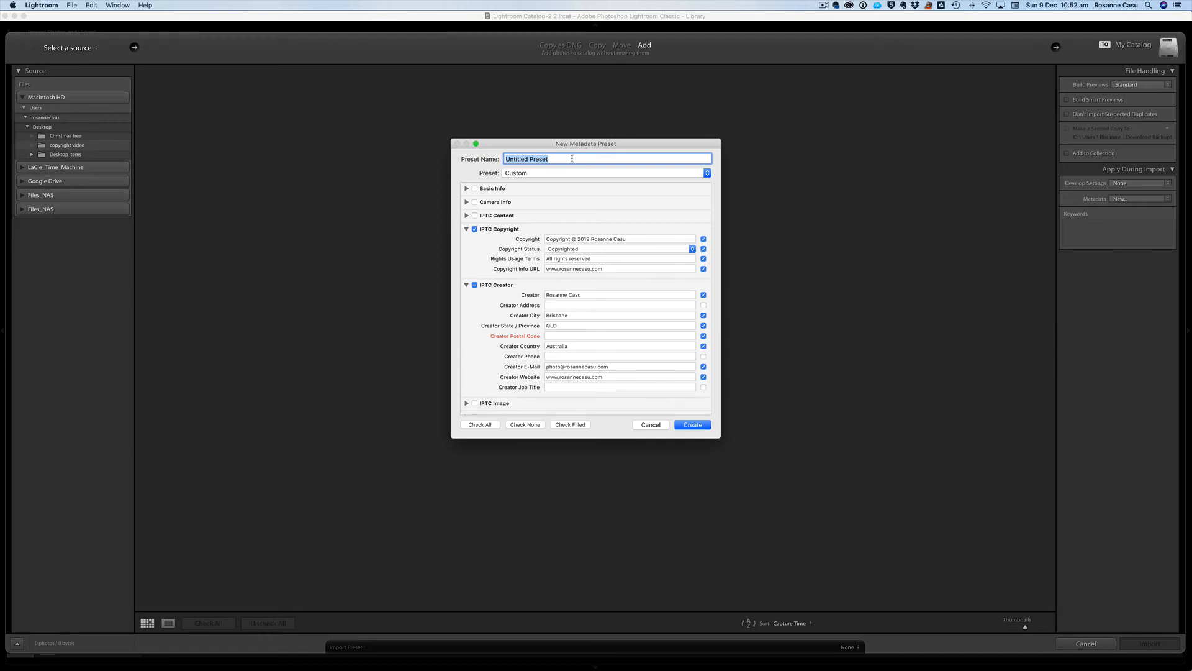
pyautogui.click(709, 174)
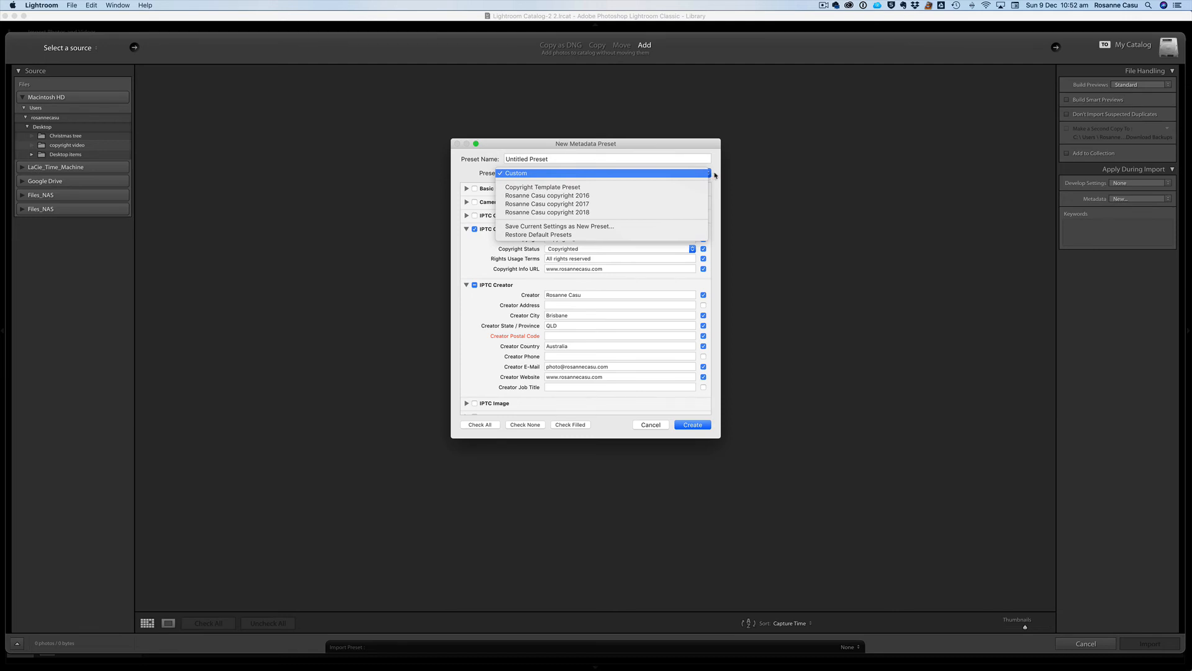
# Rename the preset to the photographer's name followed by 'Copyright 2019'
pyautogui.click(658, 169)
pyautogui.click(566, 158)
pyautogui.write('Rosa')
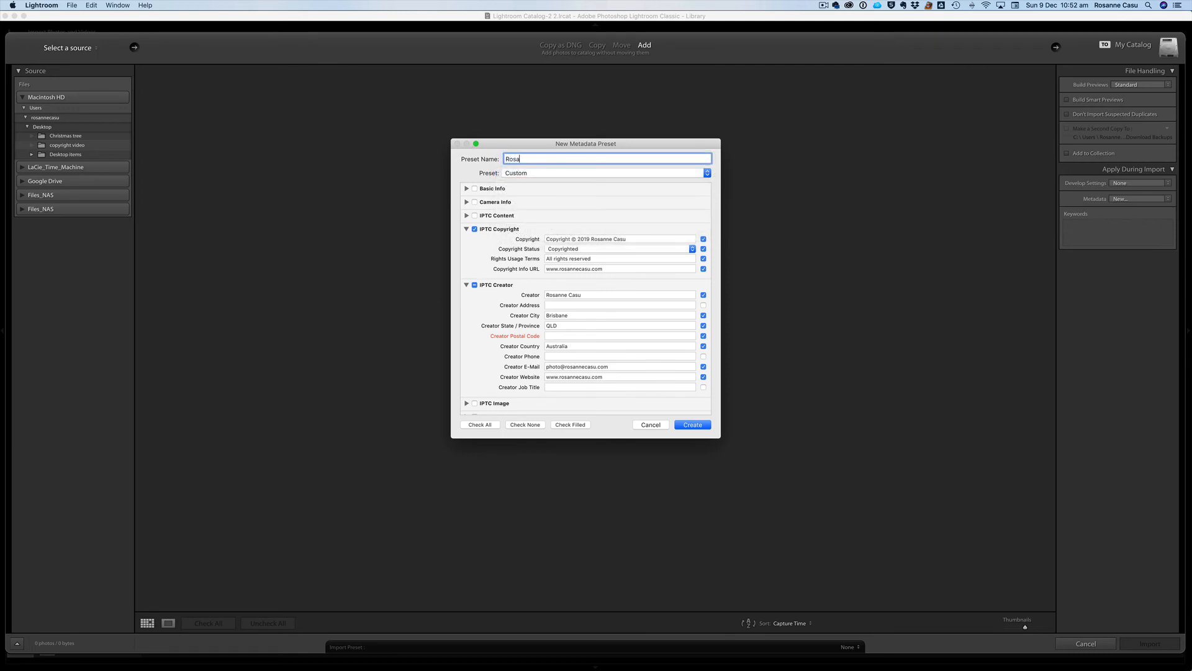
pyautogui.write('nnecasu')
pyautogui.press('BackSpace')
pyautogui.press('BackSpace')
pyautogui.press('BackSpace')
pyautogui.press('BackSpace')
pyautogui.write('Casuv v')
pyautogui.press('BackSpace')
pyautogui.press('BackSpace')
pyautogui.write('Coptyright 2019')
# Create the preset, confirm it as the import metadata, and pick the Christmas tree source folder
pyautogui.click(693, 426)
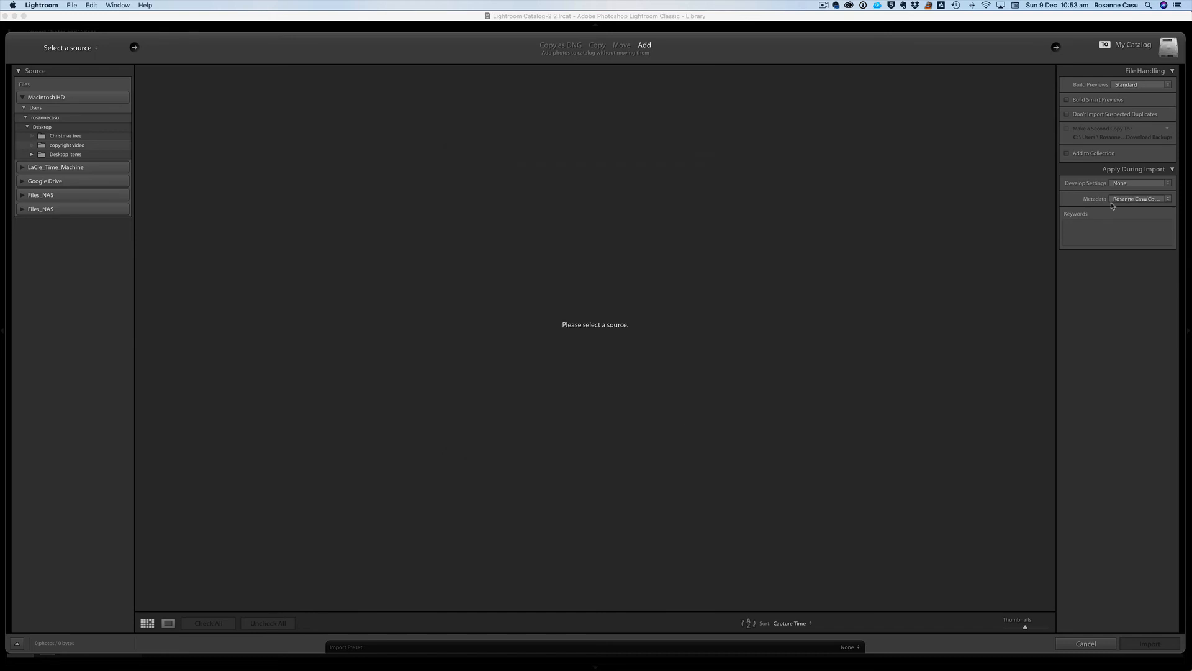
pyautogui.click(1168, 199)
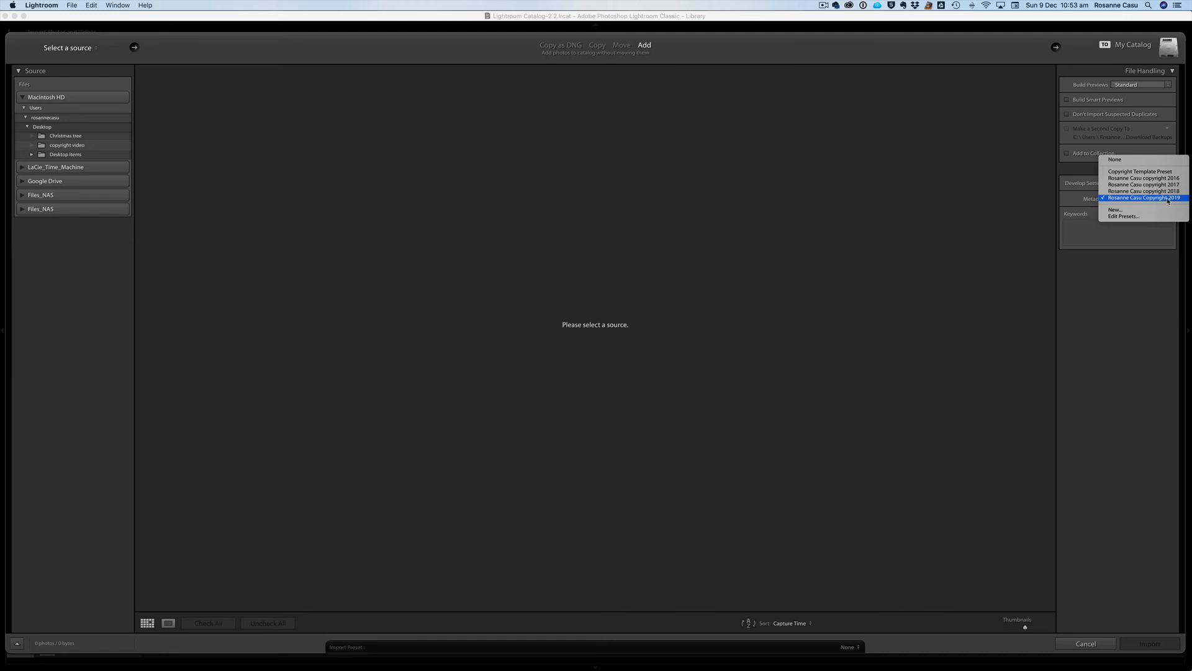
pyautogui.click(1074, 200)
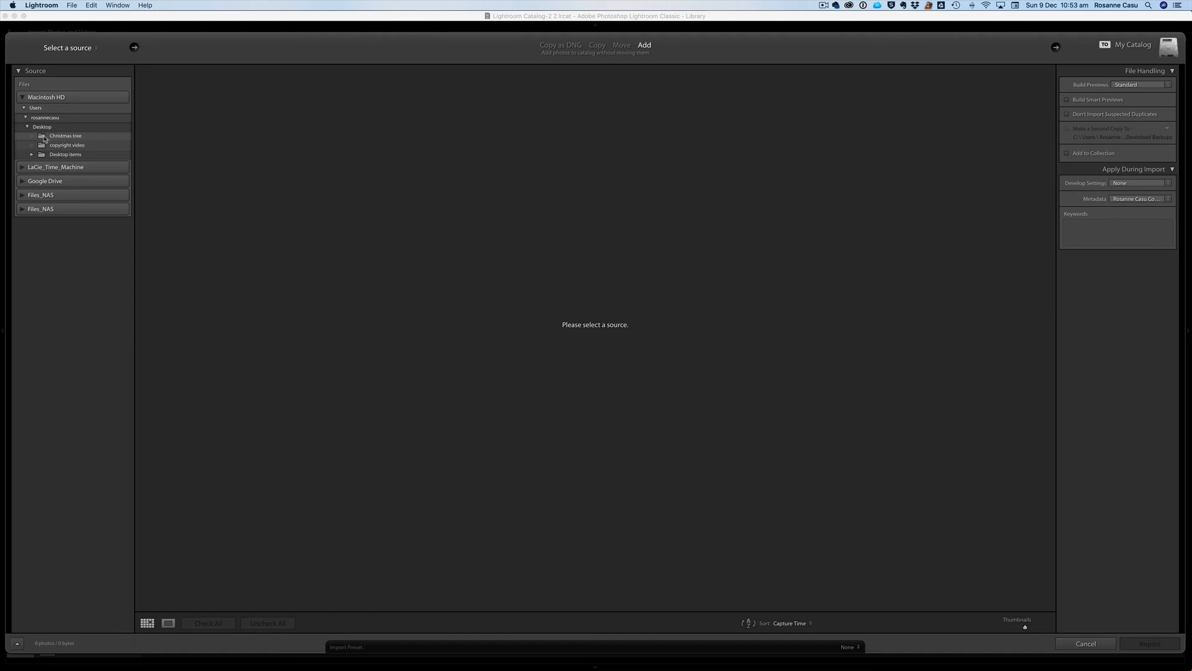
pyautogui.click(60, 138)
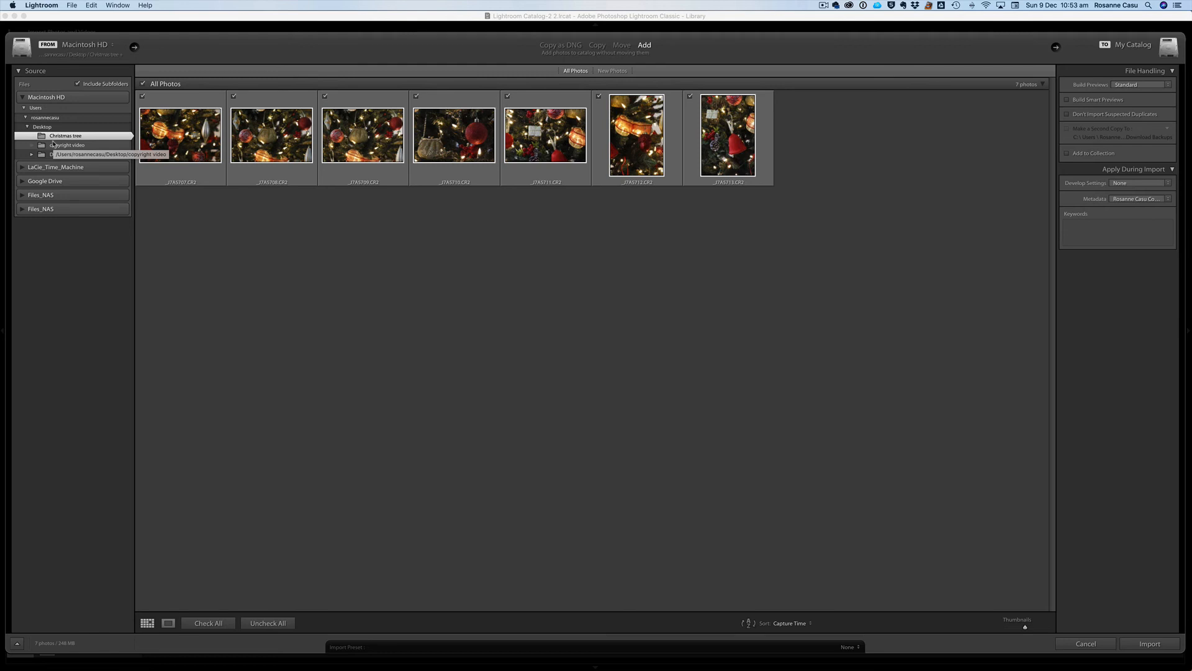
# Switch the import to Copy, select all seven photos, and set Desktop as destination
pyautogui.click(595, 46)
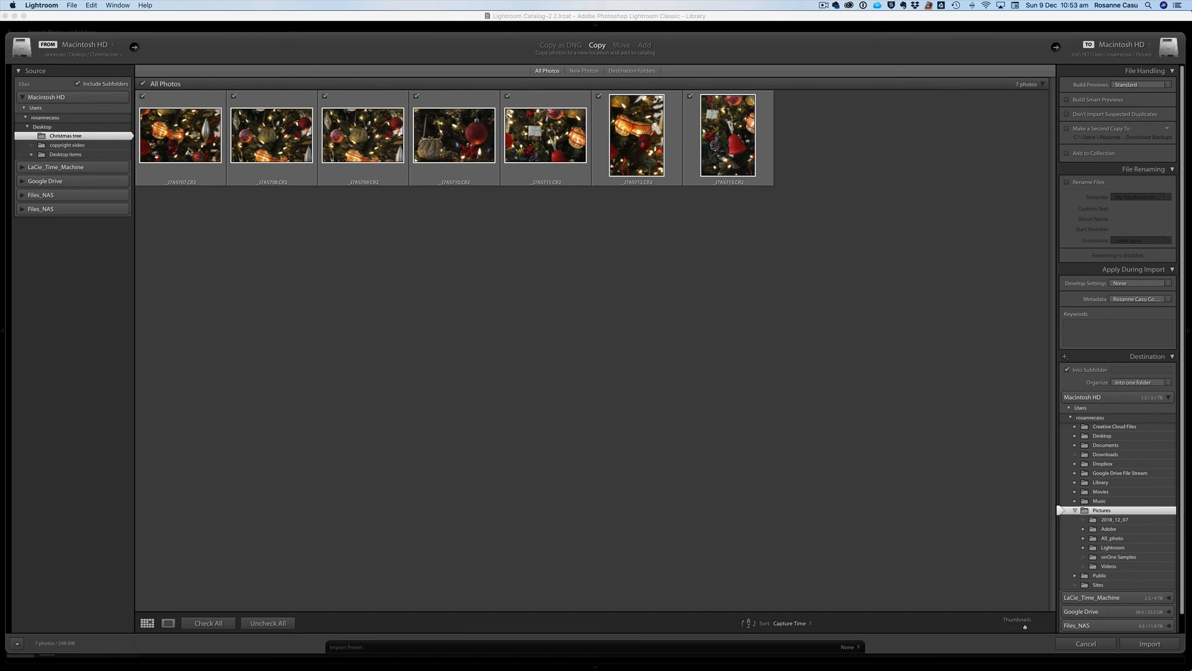
pyautogui.click(184, 149)
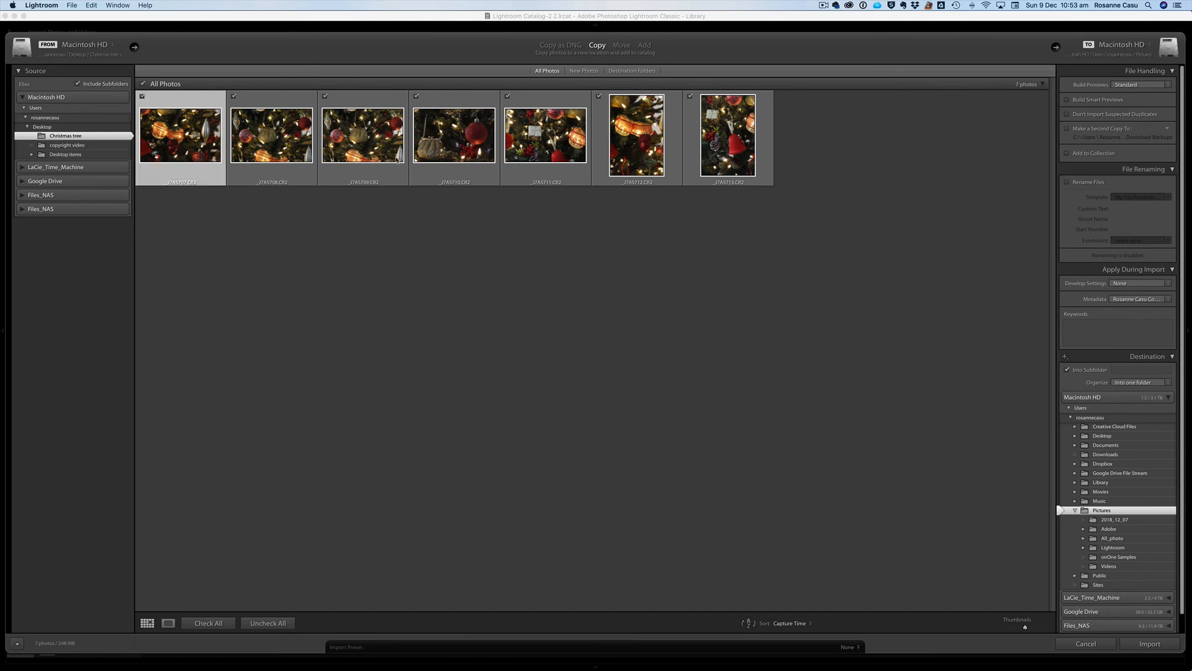
pyautogui.keyDown('shift'); pyautogui.click(722, 148); pyautogui.keyUp('shift')
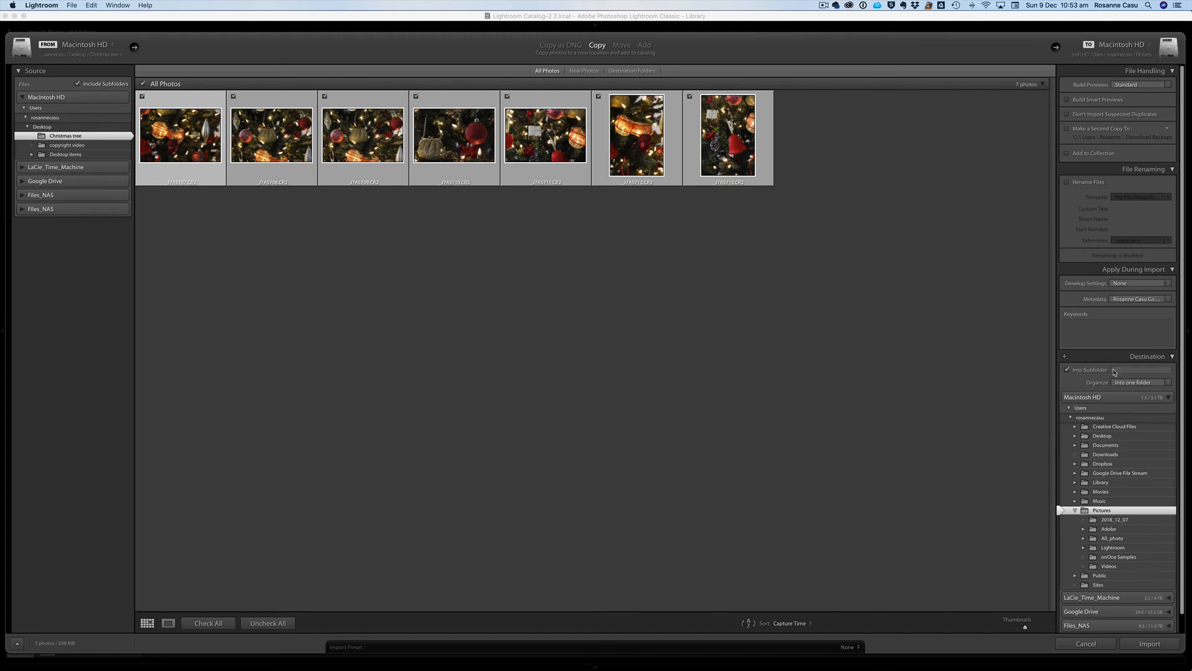
pyautogui.click(1085, 437)
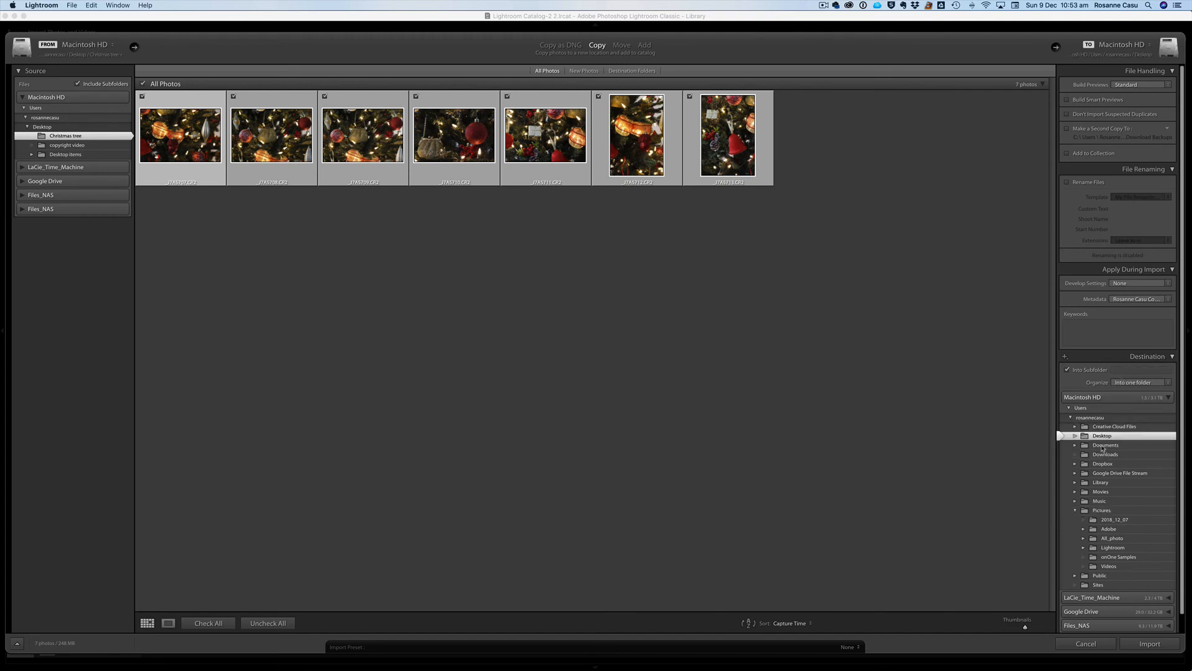
# Name the christmas tree subfolder and apply the 2018 copyright metadata preset
pyautogui.click(1120, 370)
pyautogui.write('christmas tree images')
pyautogui.press('super+a')
pyautogui.write('copyright')
pyautogui.click(1165, 303)
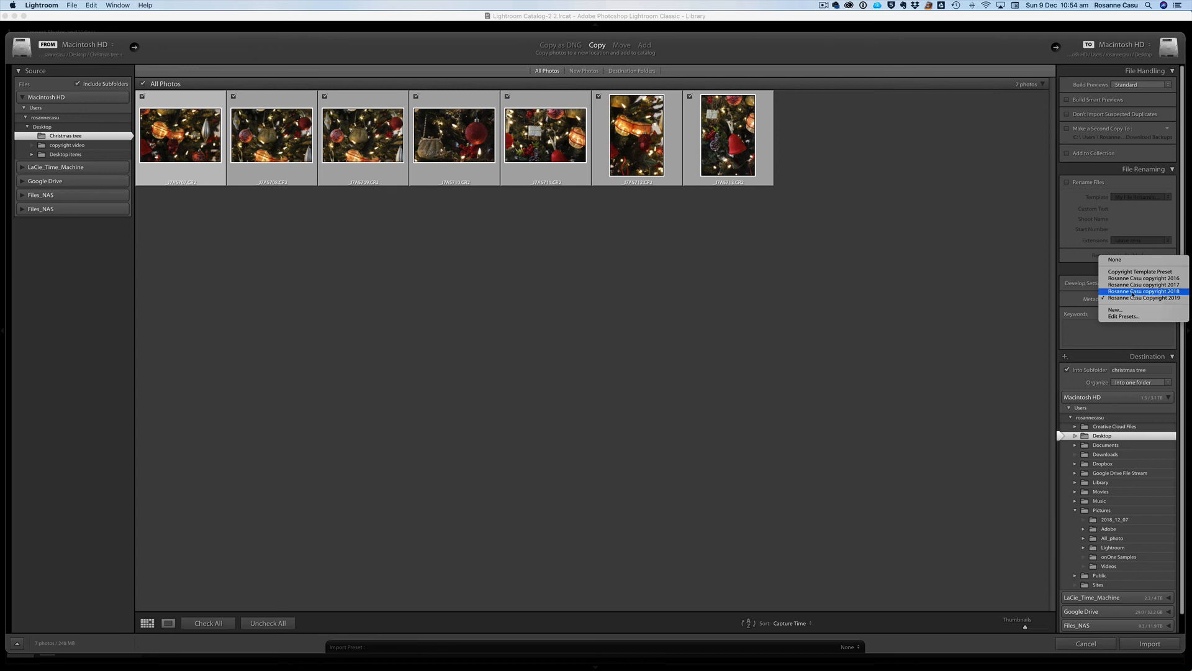
pyautogui.click(1134, 291)
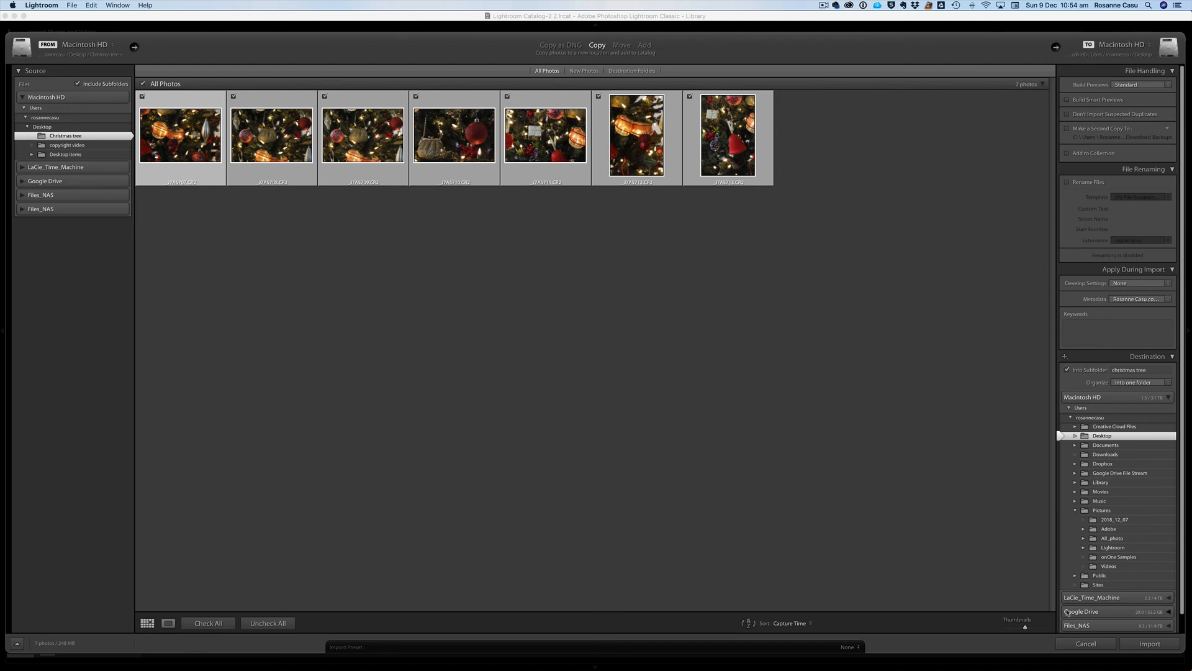
# Import the photos and show the seventh photo's EXIF and IPTC metadata, scrolled to creator details
pyautogui.click(1151, 644)
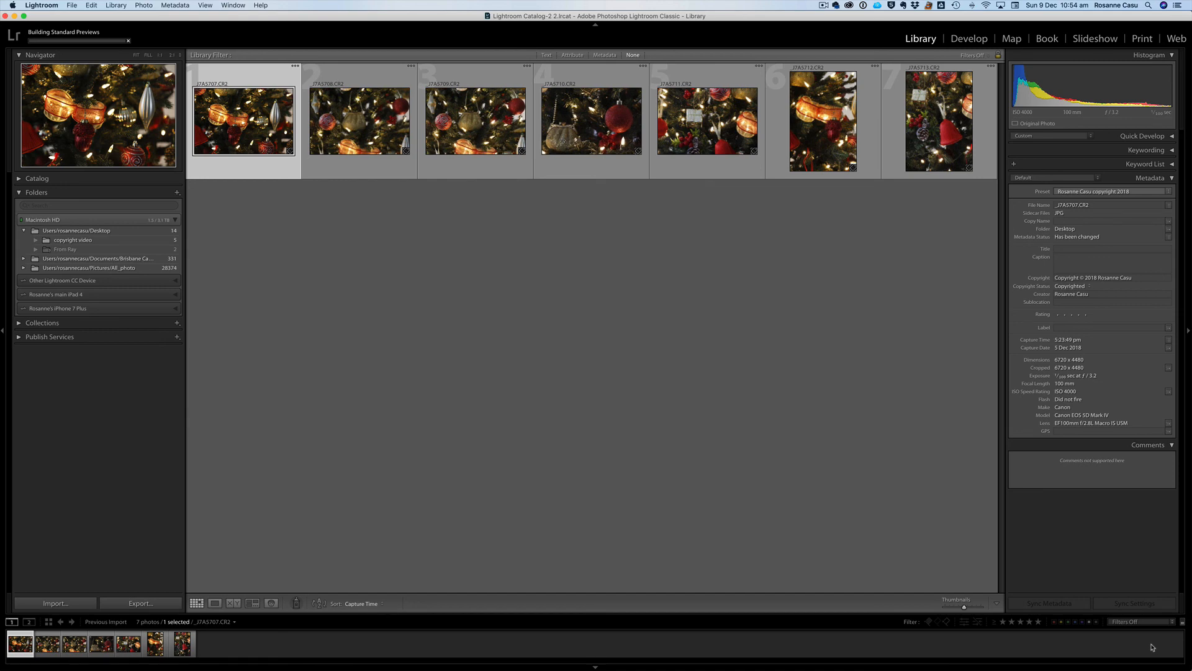
pyautogui.click(935, 116)
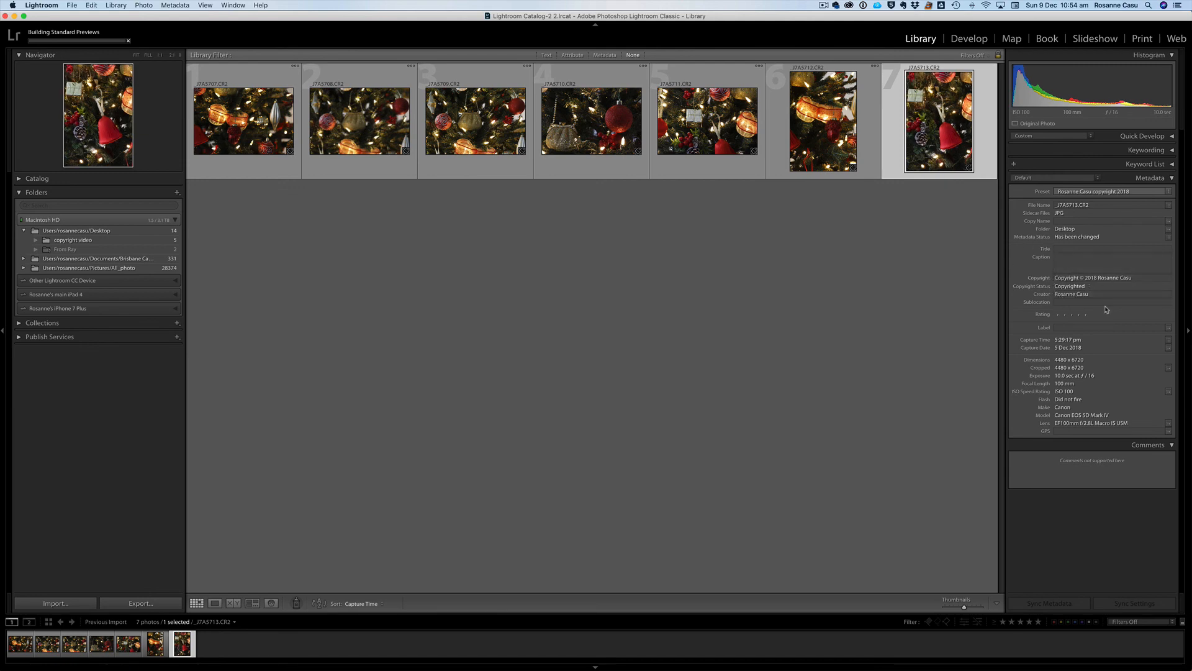
pyautogui.click(1041, 181)
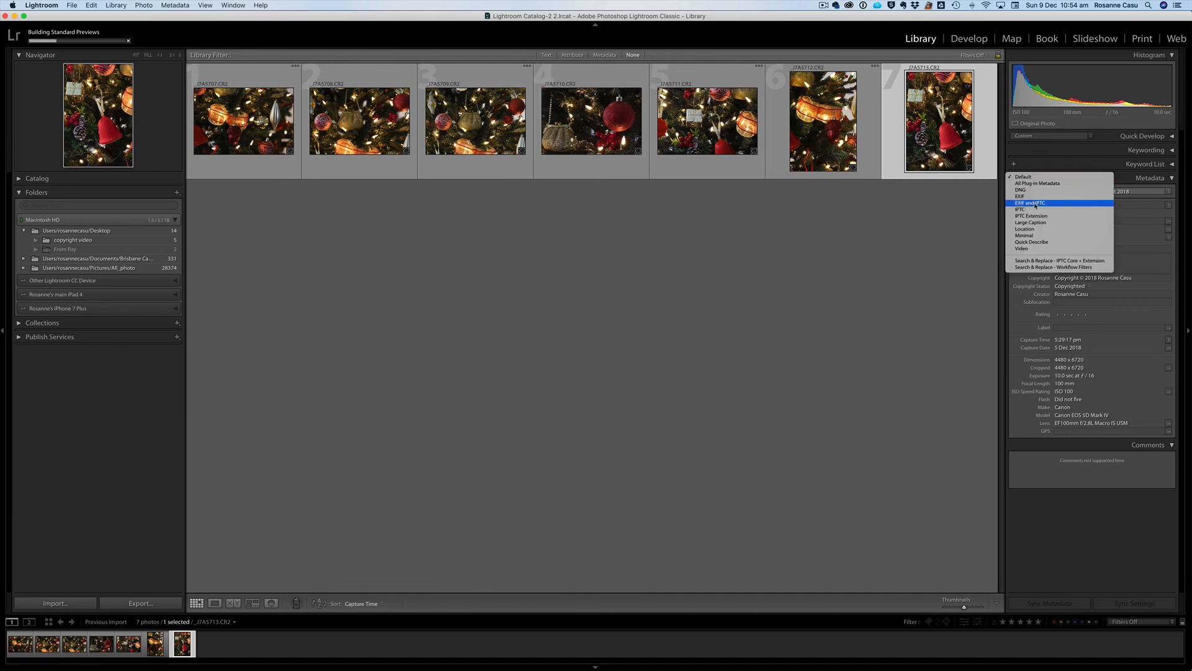
pyautogui.click(1035, 203)
pyautogui.scroll(-5, 1036, 416)
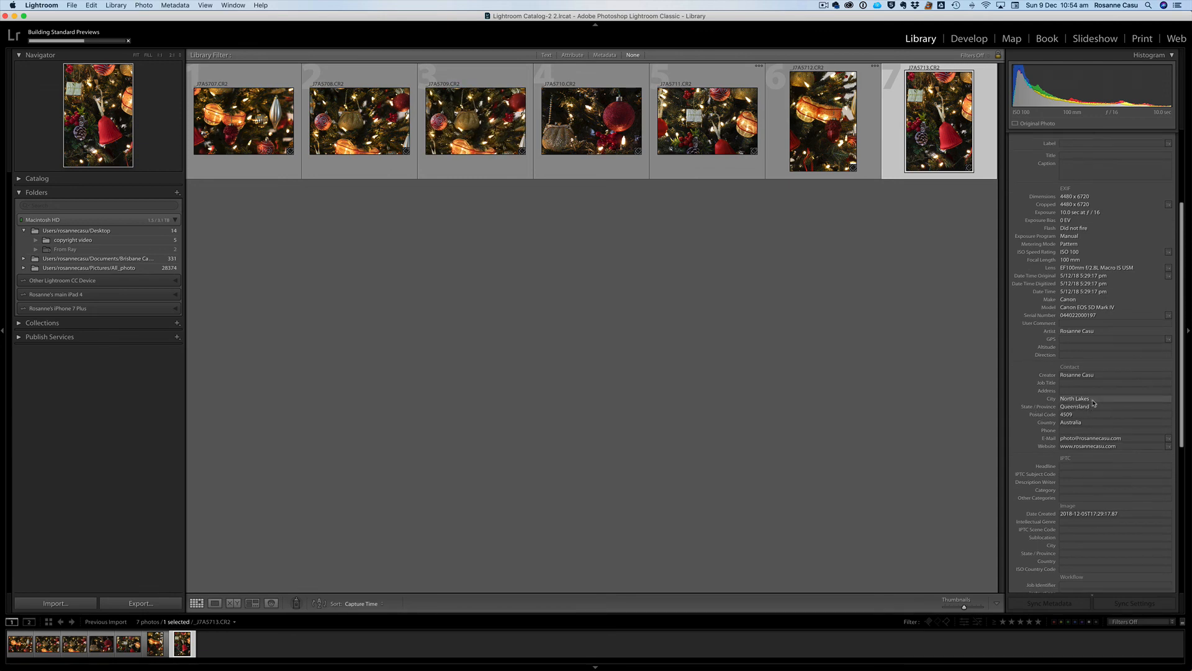